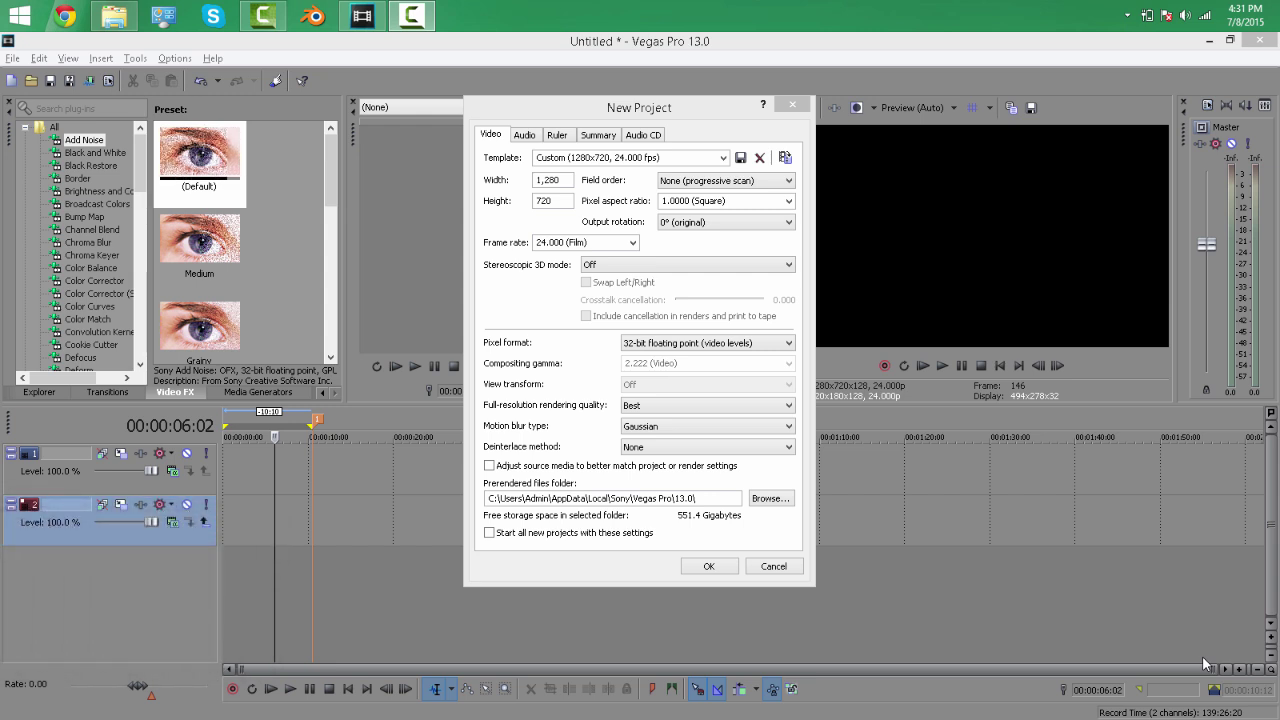
Dismiss New Project settings, start a new file without saving, then cancel the New Project dialog
{"action": "left_click", "coordinate": [773, 566]}
{"action": "left_click", "coordinate": [13, 58]}
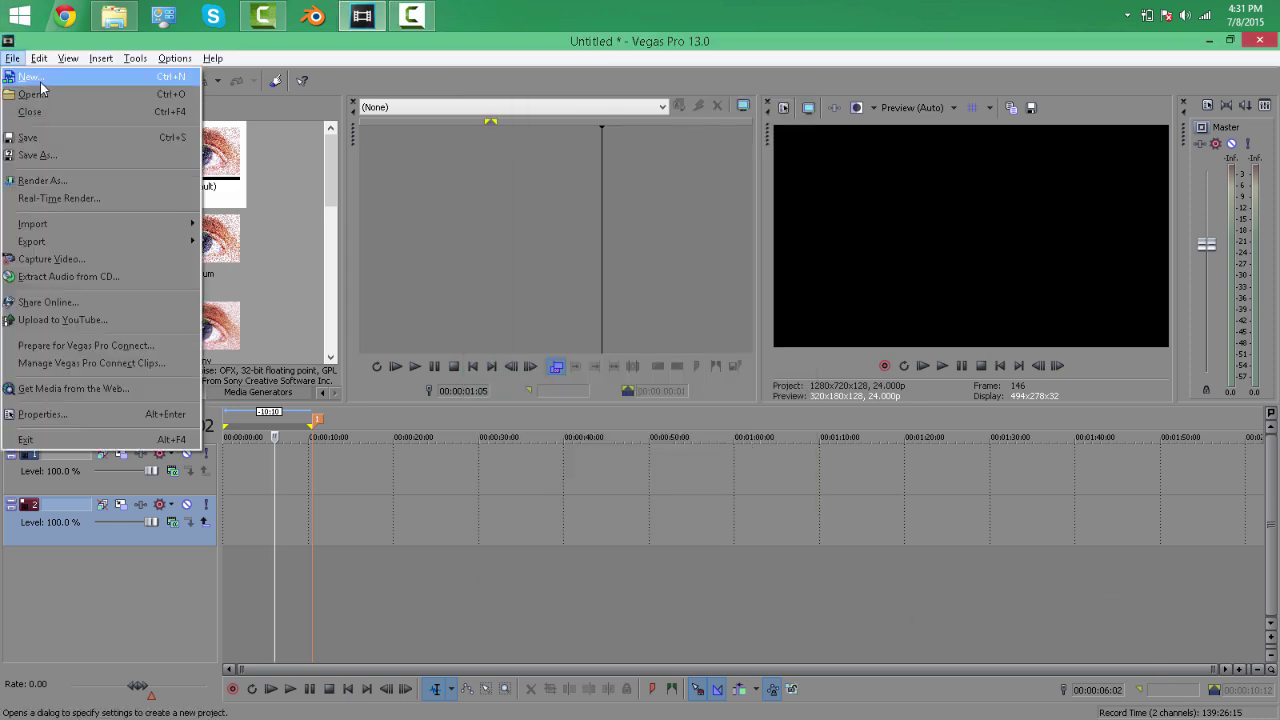
{"action": "left_click", "coordinate": [41, 93]}
{"action": "left_click", "coordinate": [660, 330]}
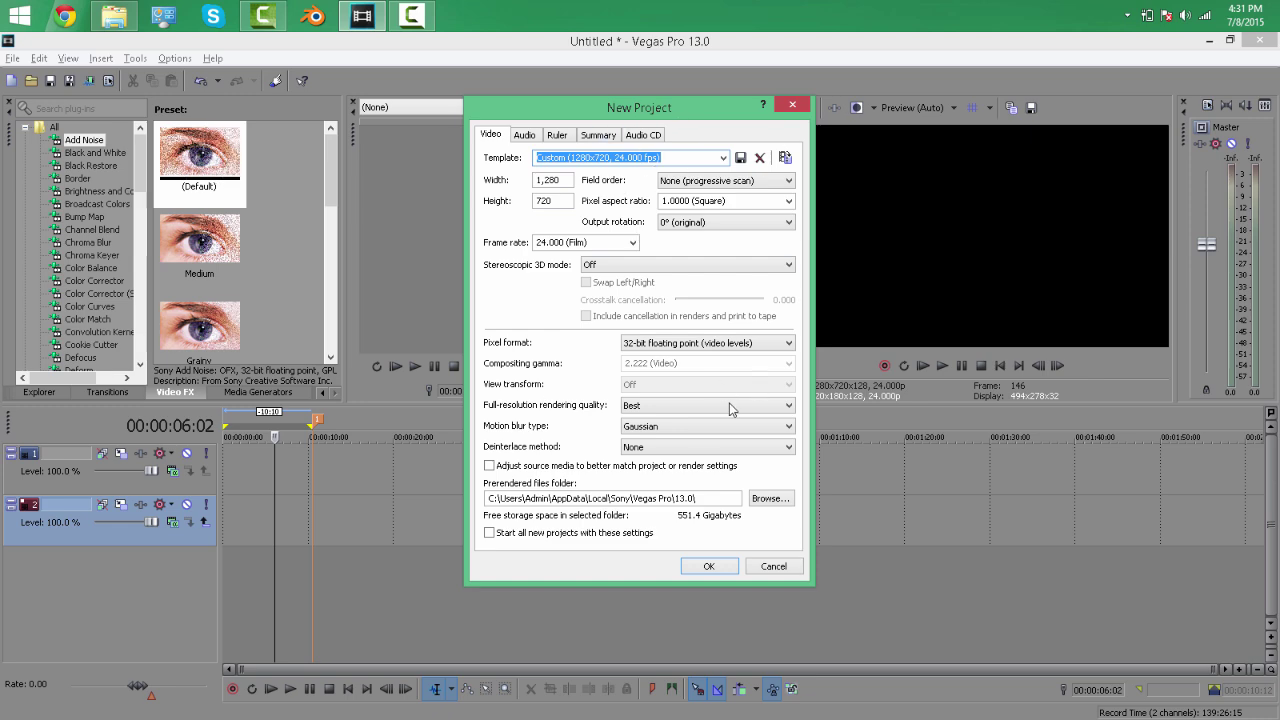
{"action": "left_click", "coordinate": [775, 566]}
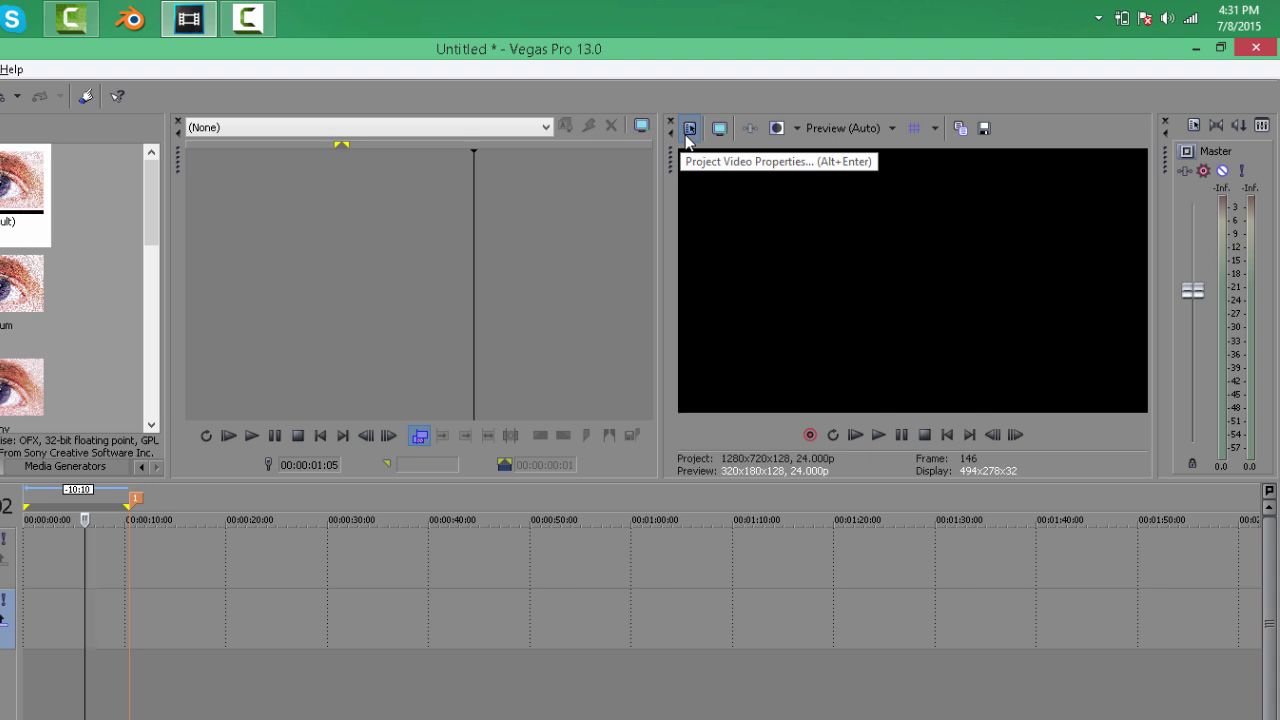
In Project Video Properties, choose the HDV 720-30p (1280x720, 29.970 fps) template
{"action": "left_click", "coordinate": [689, 129]}
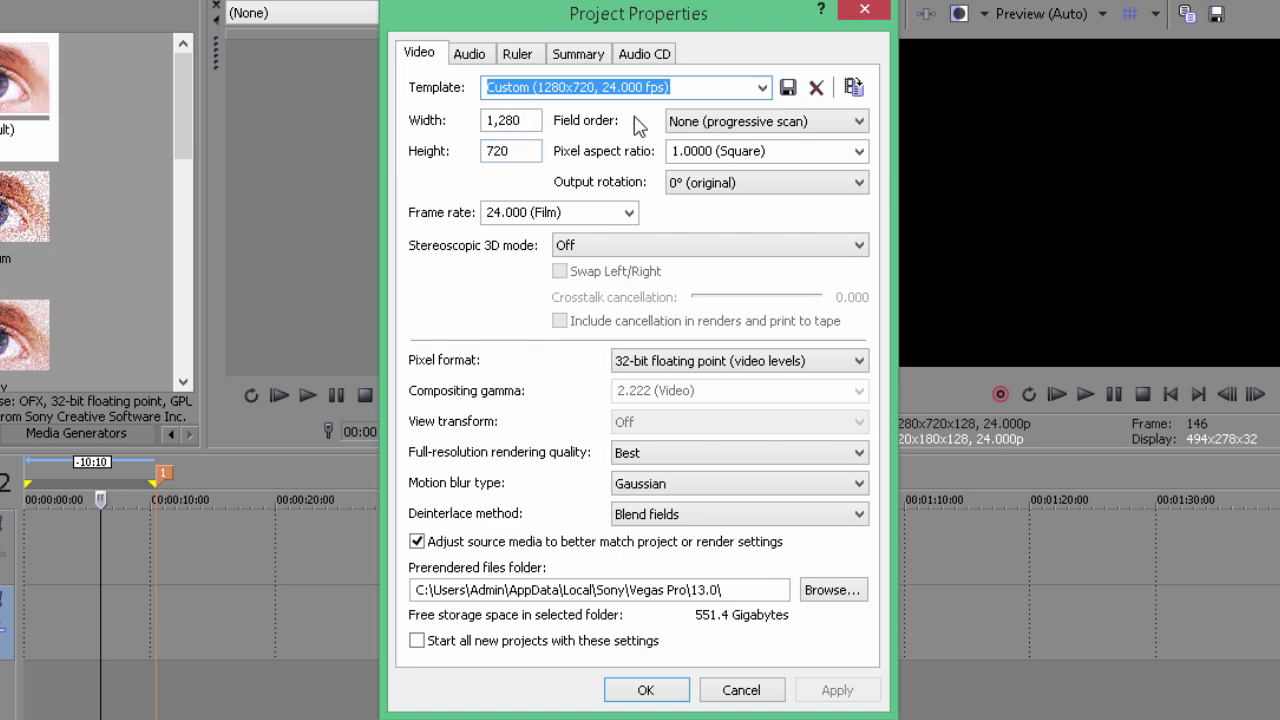
{"action": "left_click", "coordinate": [762, 87]}
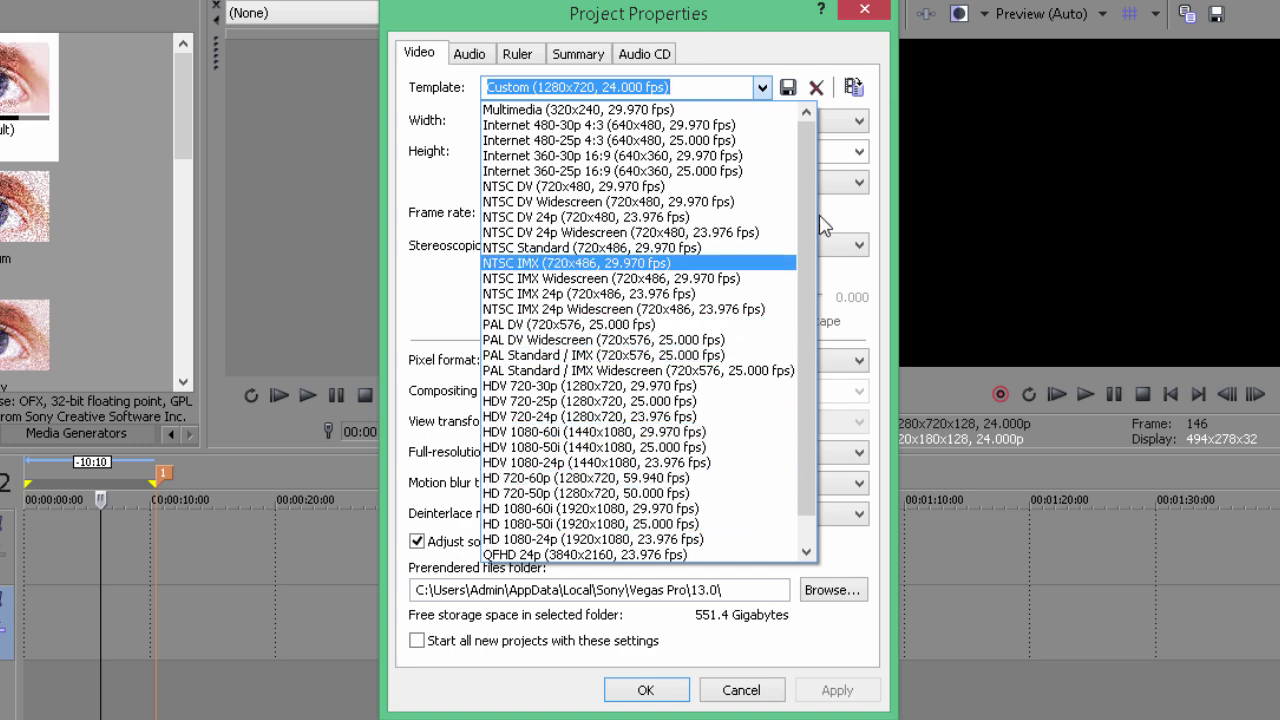
{"action": "left_click", "coordinate": [762, 87]}
{"action": "left_click", "coordinate": [765, 90]}
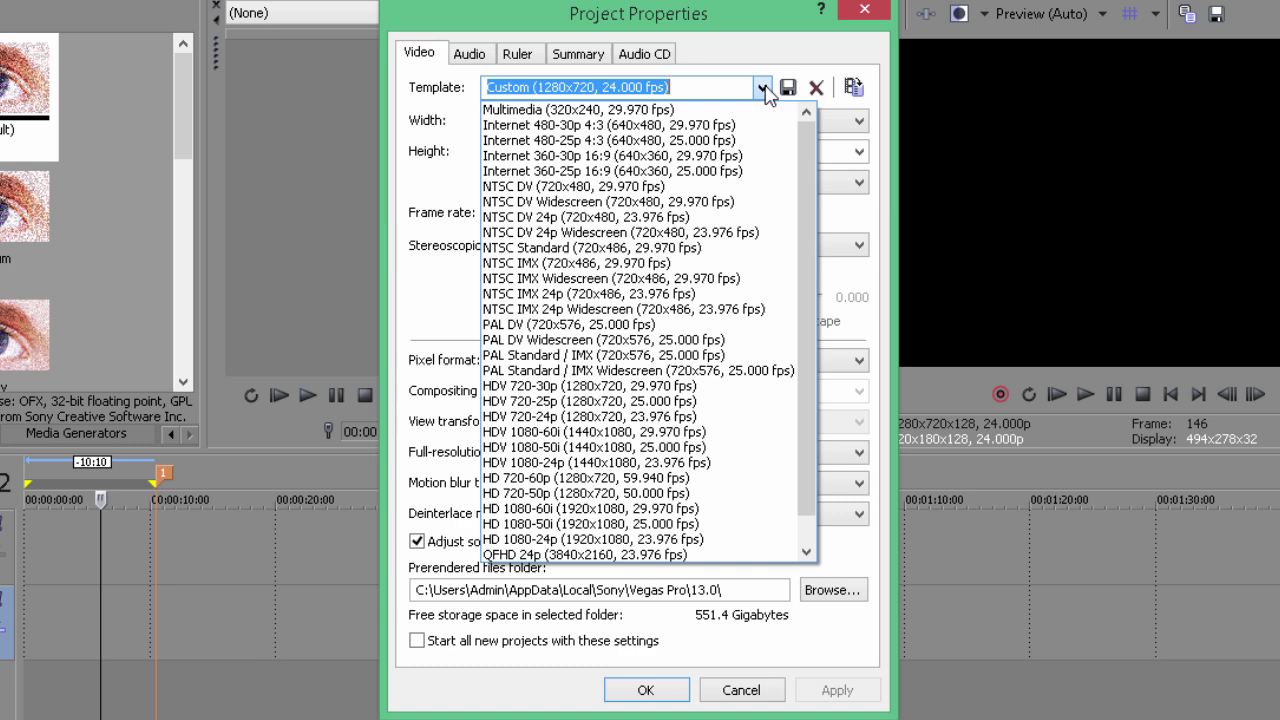
{"action": "left_click_drag", "start_coordinate": [804, 279], "coordinate": [798, 398]}
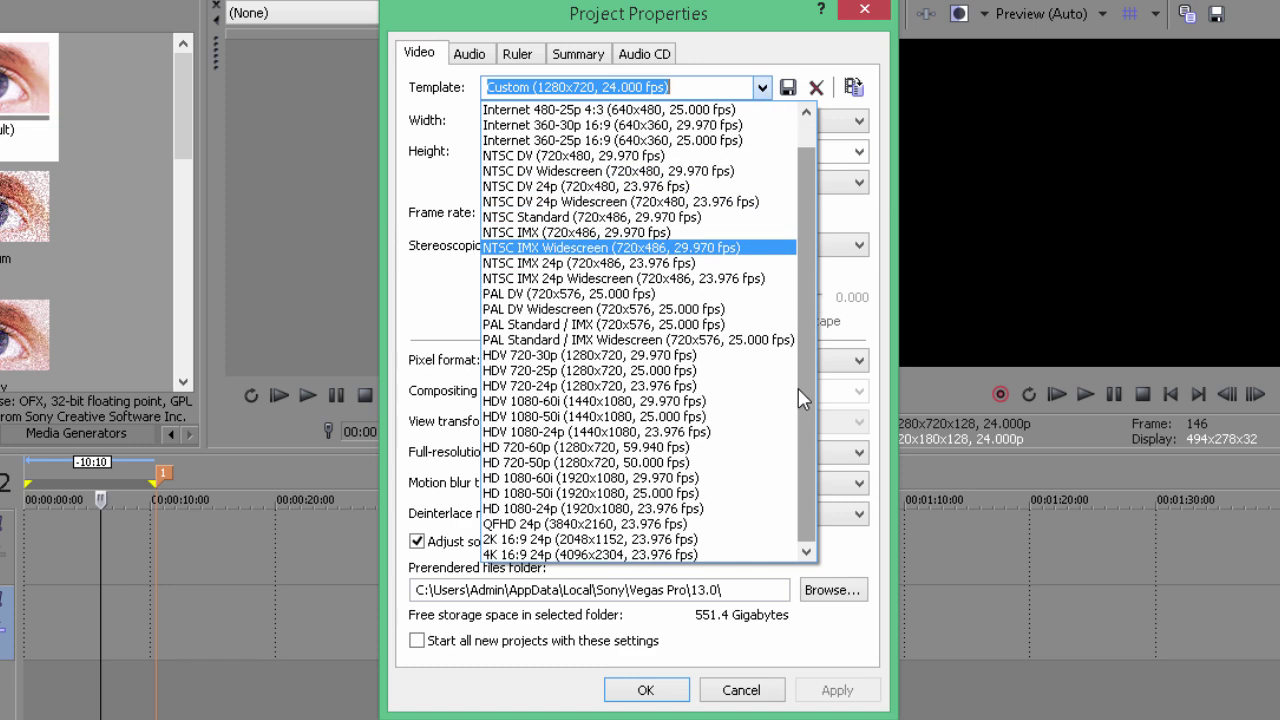
{"action": "left_click", "coordinate": [686, 355]}
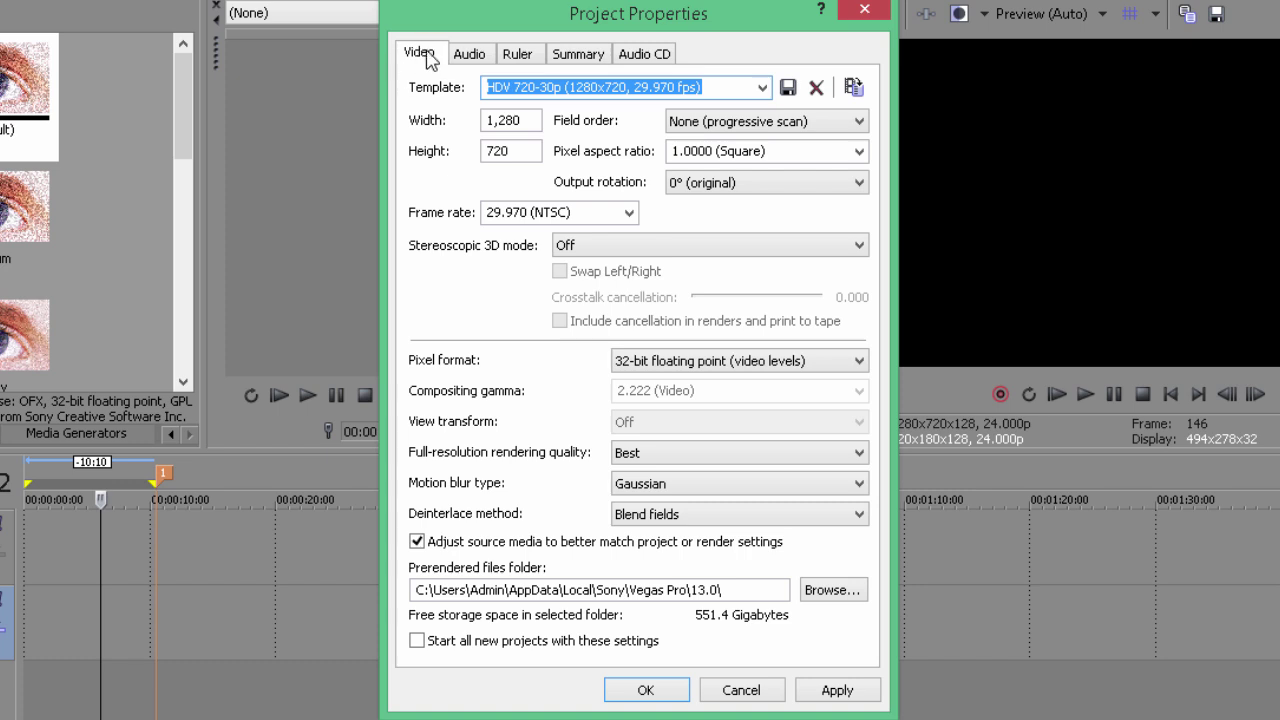
Make the HDV 720-30p settings the default for all new projects and apply them
{"action": "left_click", "coordinate": [469, 58]}
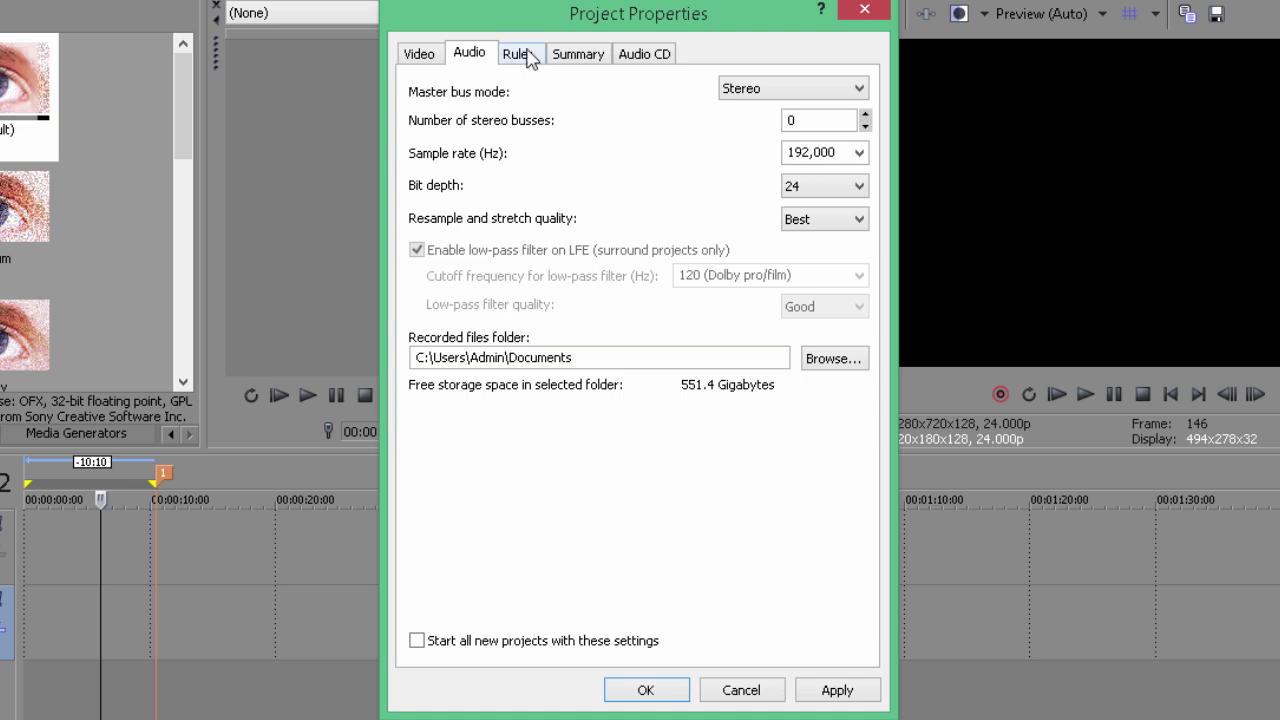
{"action": "left_click", "coordinate": [433, 58]}
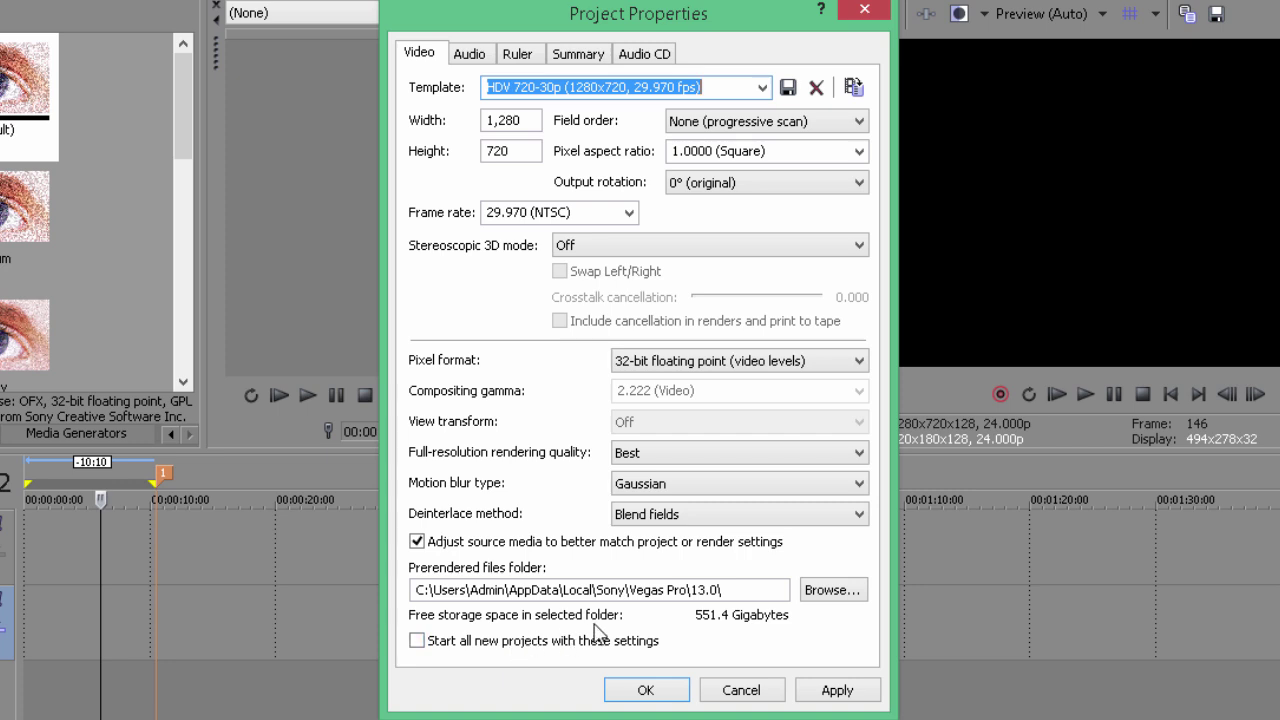
{"action": "left_click", "coordinate": [417, 641]}
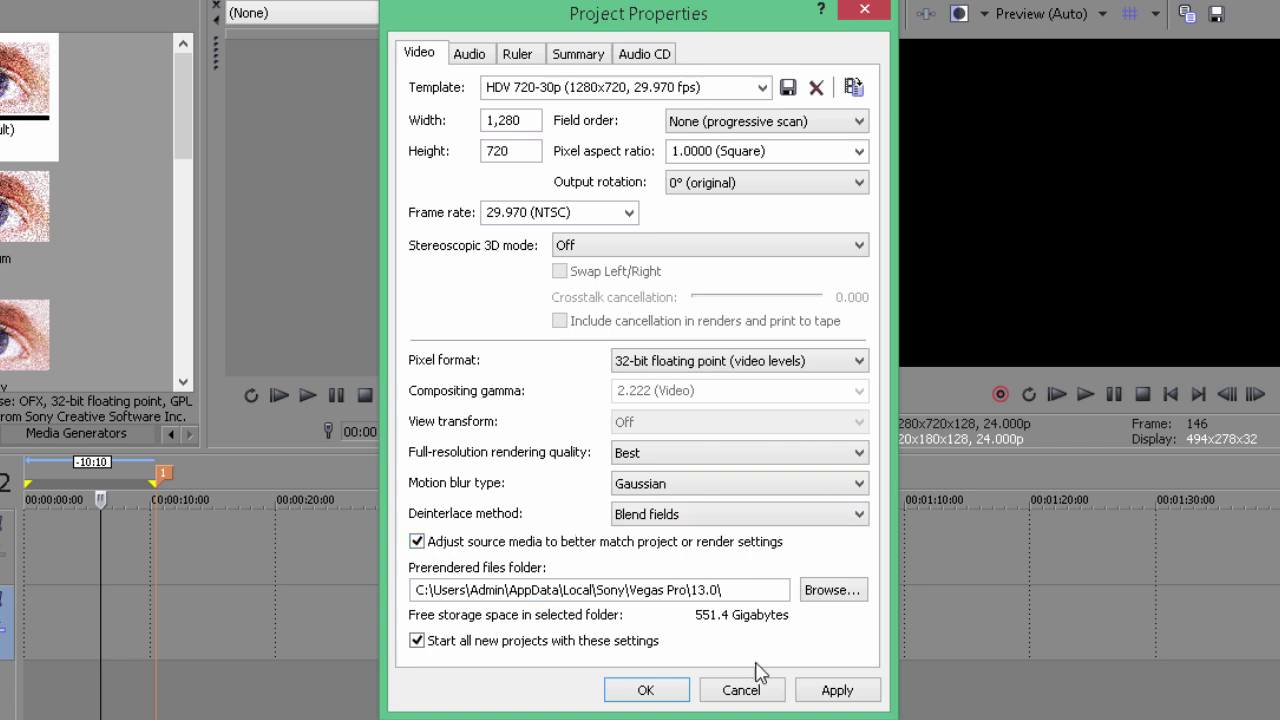
{"action": "left_click", "coordinate": [824, 695]}
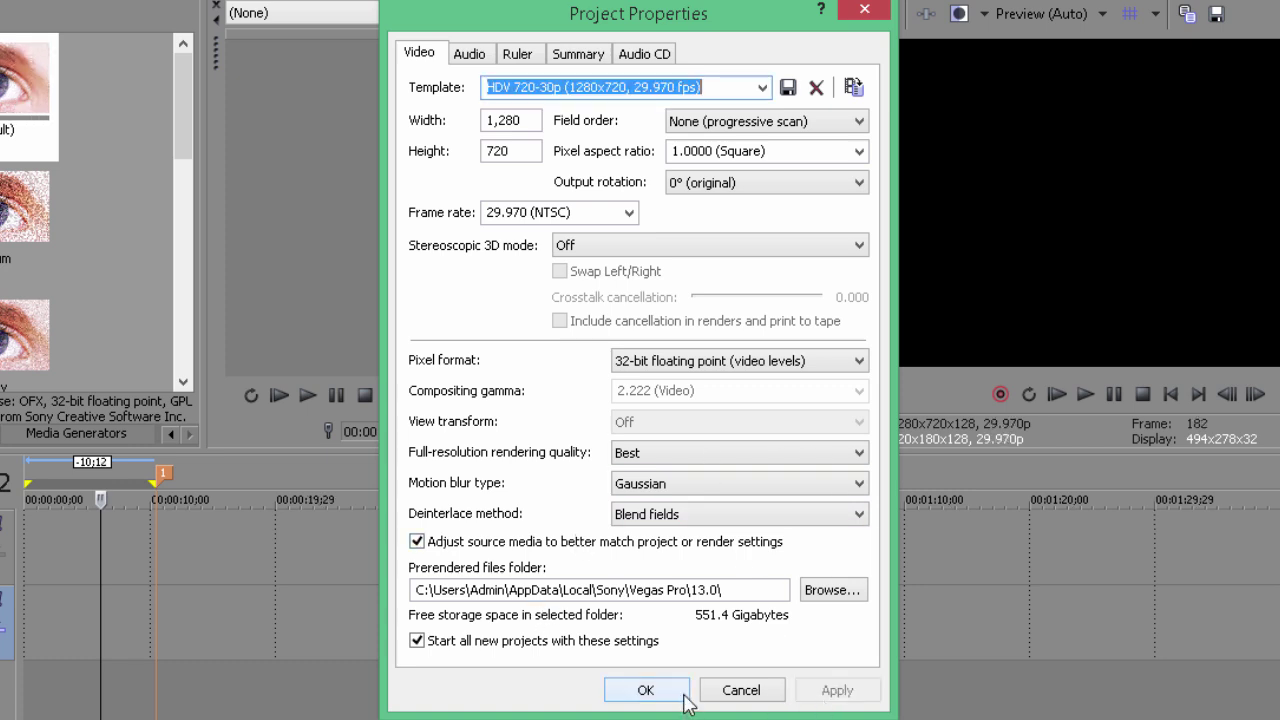
{"action": "left_click", "coordinate": [648, 692]}
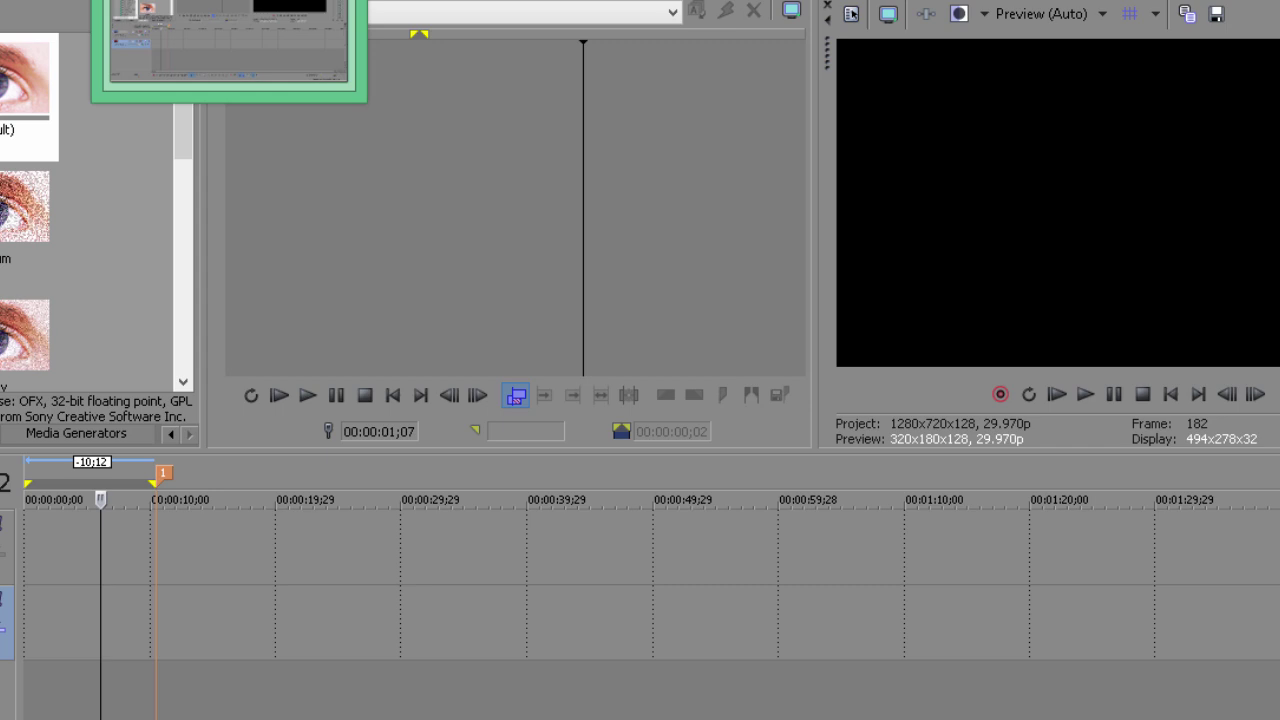
Drag the rendered intro video from the Intro & Outro folder onto the timeline, matching project settings
{"action": "left_click", "coordinate": [10, 40]}
{"action": "left_click_drag", "start_coordinate": [658, 548], "coordinate": [14, 612]}
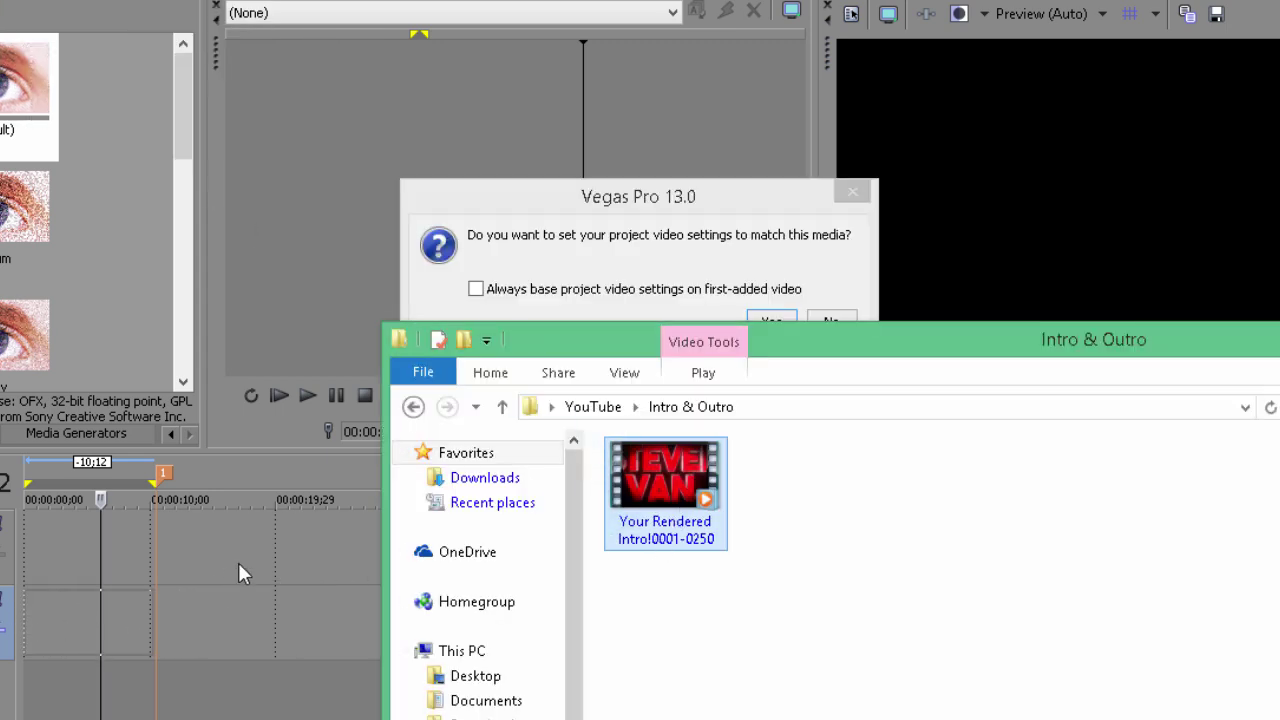
{"action": "left_click", "coordinate": [666, 277]}
{"action": "left_click", "coordinate": [751, 331]}
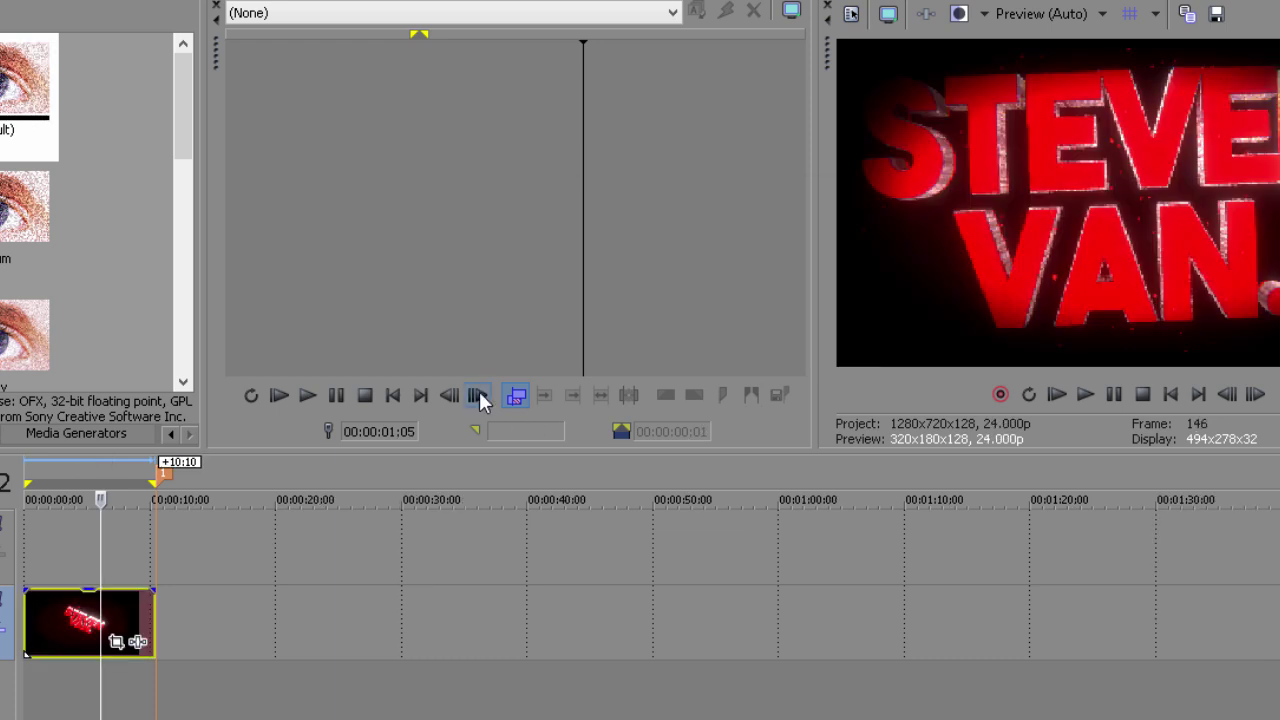
Place marker 1 at the clip's end and select the time range from start to clip end
{"action": "left_click", "coordinate": [163, 487]}
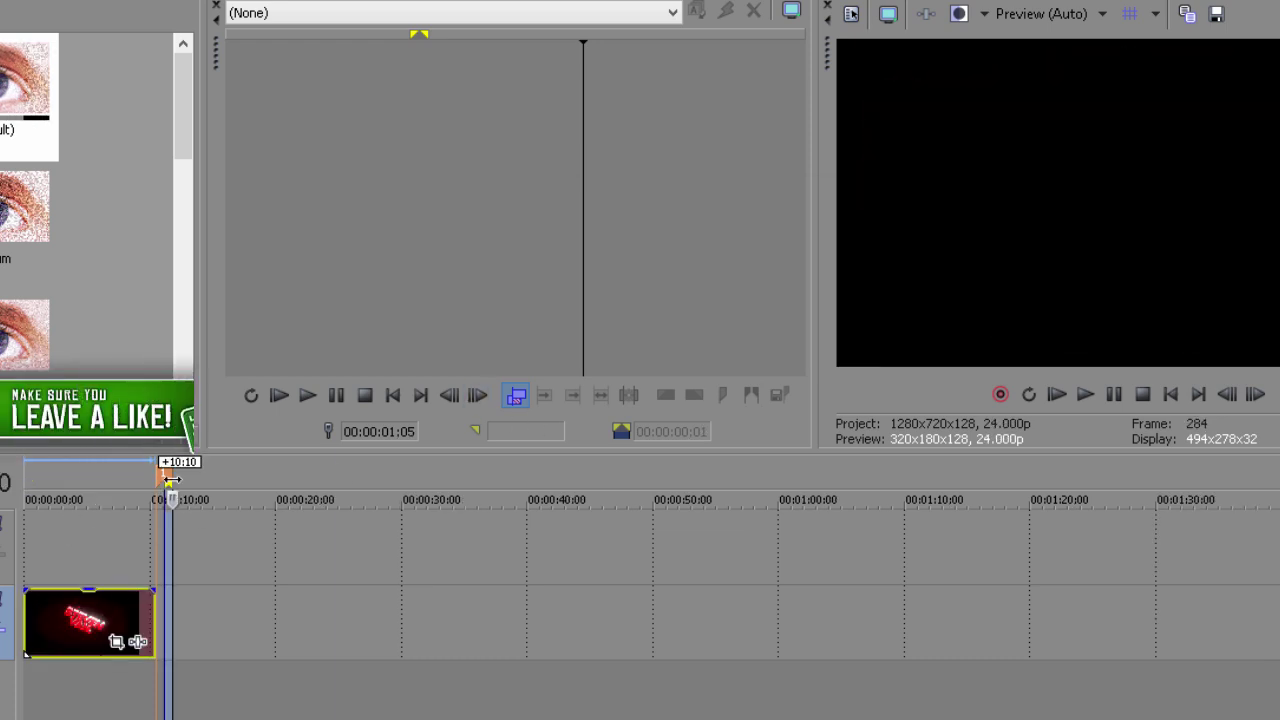
{"action": "left_click_drag", "start_coordinate": [164, 475], "coordinate": [229, 475]}
{"action": "mouse_move", "coordinate": [185, 515]}
{"action": "left_mouse_down"}
{"action": "mouse_move", "coordinate": [209, 523]}
{"action": "mouse_move", "coordinate": [166, 529]}
{"action": "left_mouse_up"}
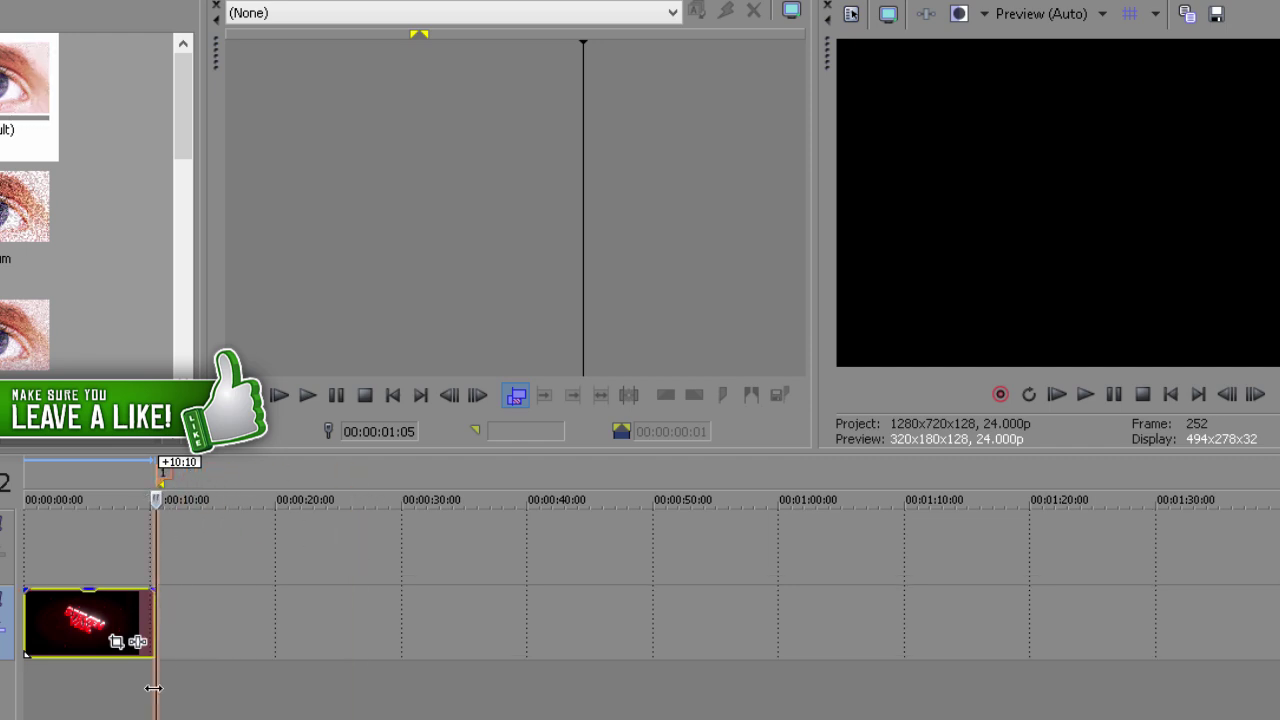
{"action": "left_click", "coordinate": [33, 664]}
{"action": "left_click_drag", "start_coordinate": [188, 712], "coordinate": [26, 700]}
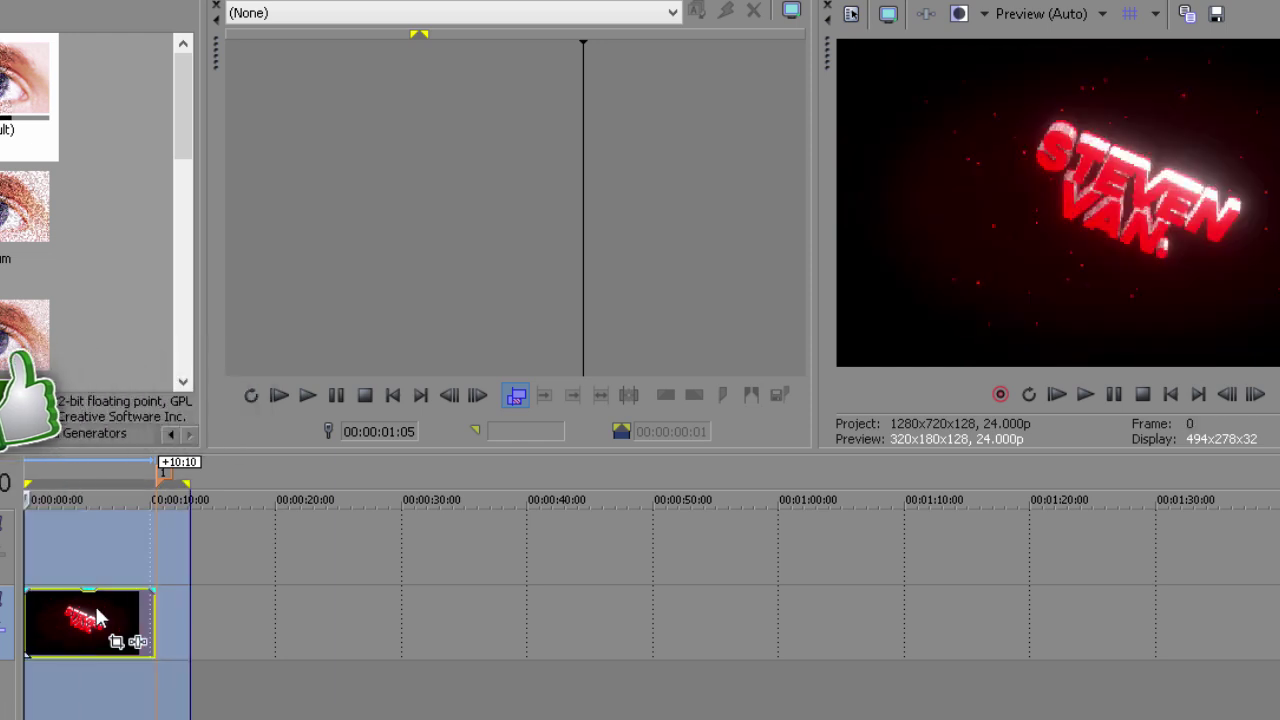
{"action": "left_click_drag", "start_coordinate": [193, 514], "coordinate": [155, 514]}
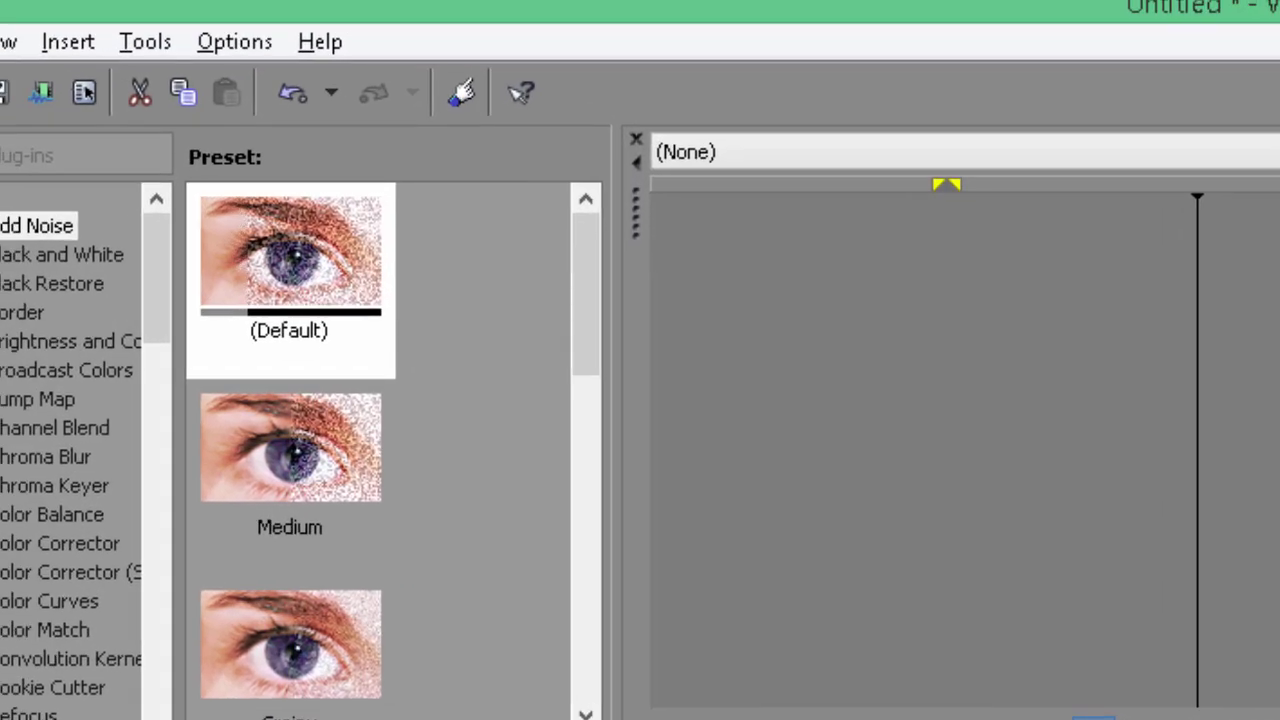
In Render As, expand MainConcept AVC/AAC (*.mp4) and select the Internet HD 1080p preset
{"action": "key", "text": "alt+f"}
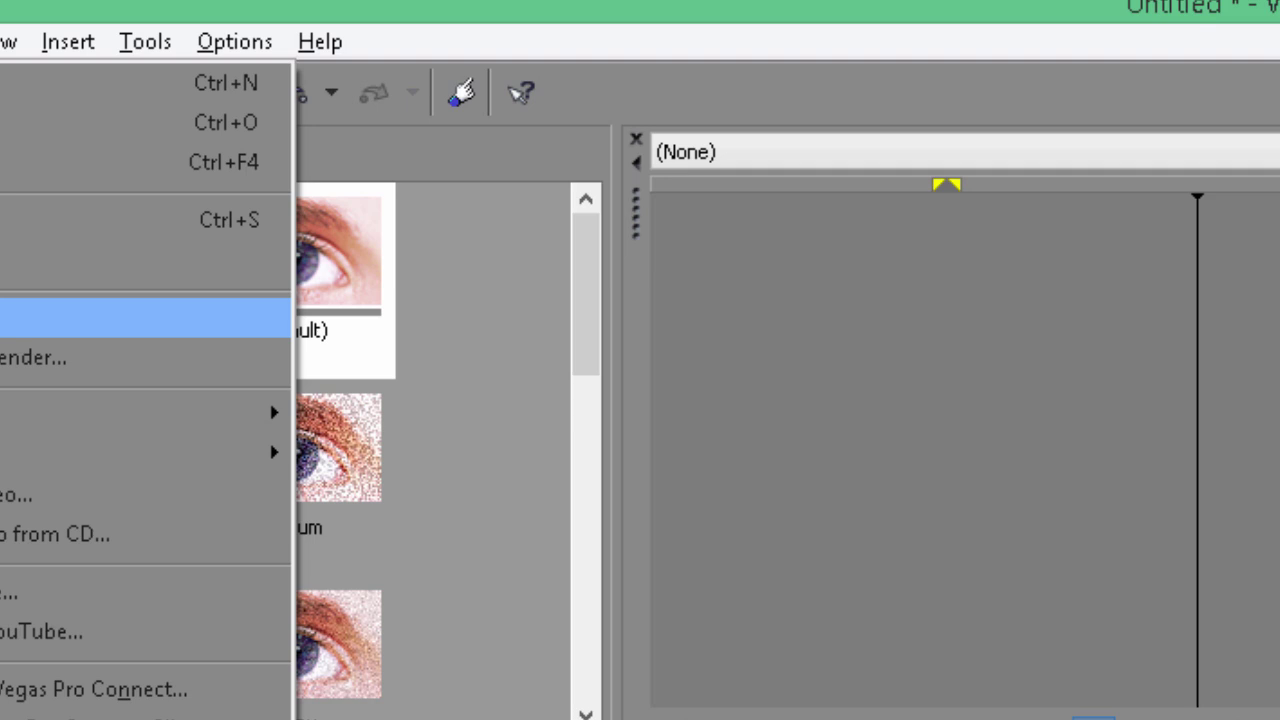
{"action": "left_click", "coordinate": [448, 155]}
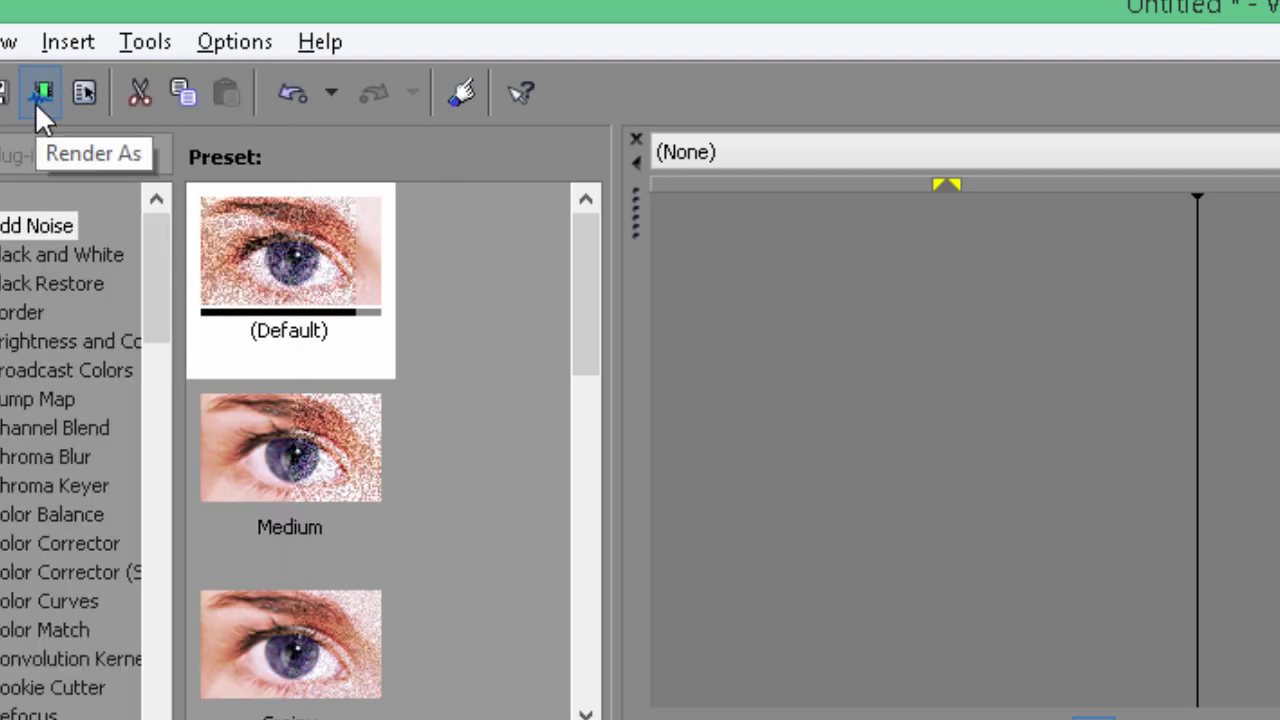
{"action": "left_click", "coordinate": [37, 106]}
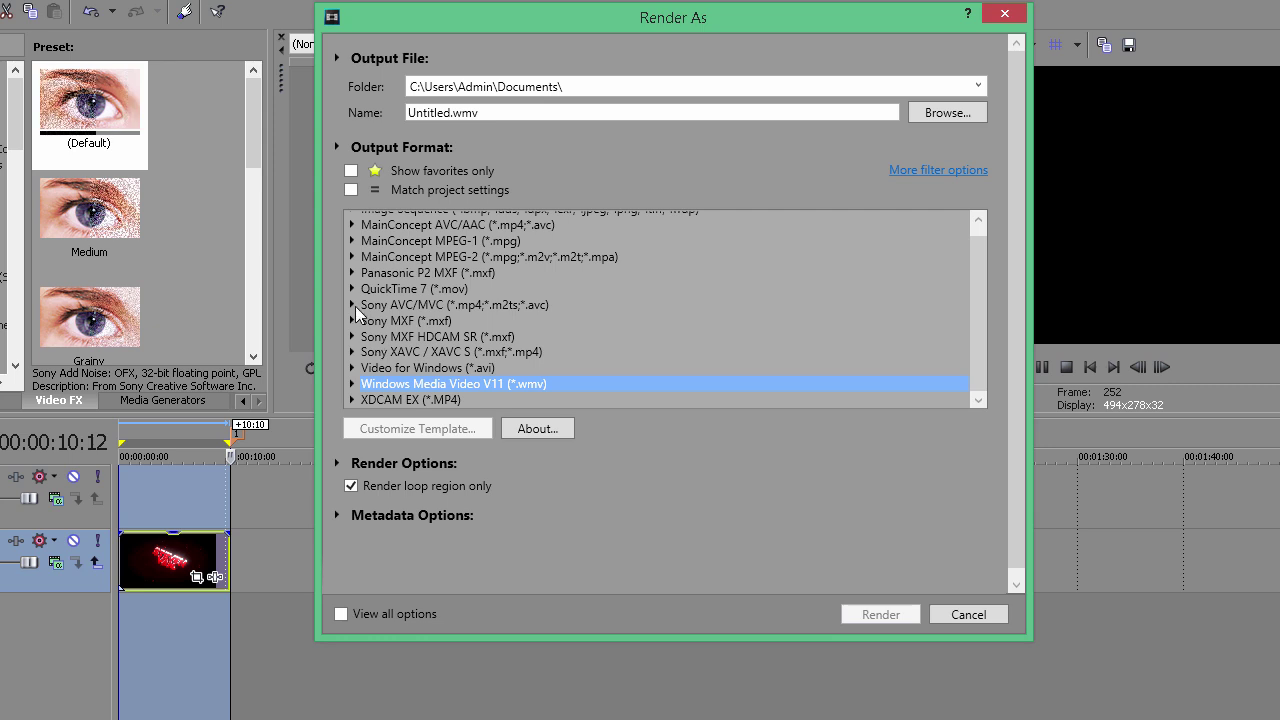
{"action": "left_click", "coordinate": [352, 305]}
{"action": "mouse_move", "coordinate": [985, 274]}
{"action": "left_mouse_down"}
{"action": "mouse_move", "coordinate": [976, 338]}
{"action": "mouse_move", "coordinate": [983, 260]}
{"action": "left_mouse_up"}
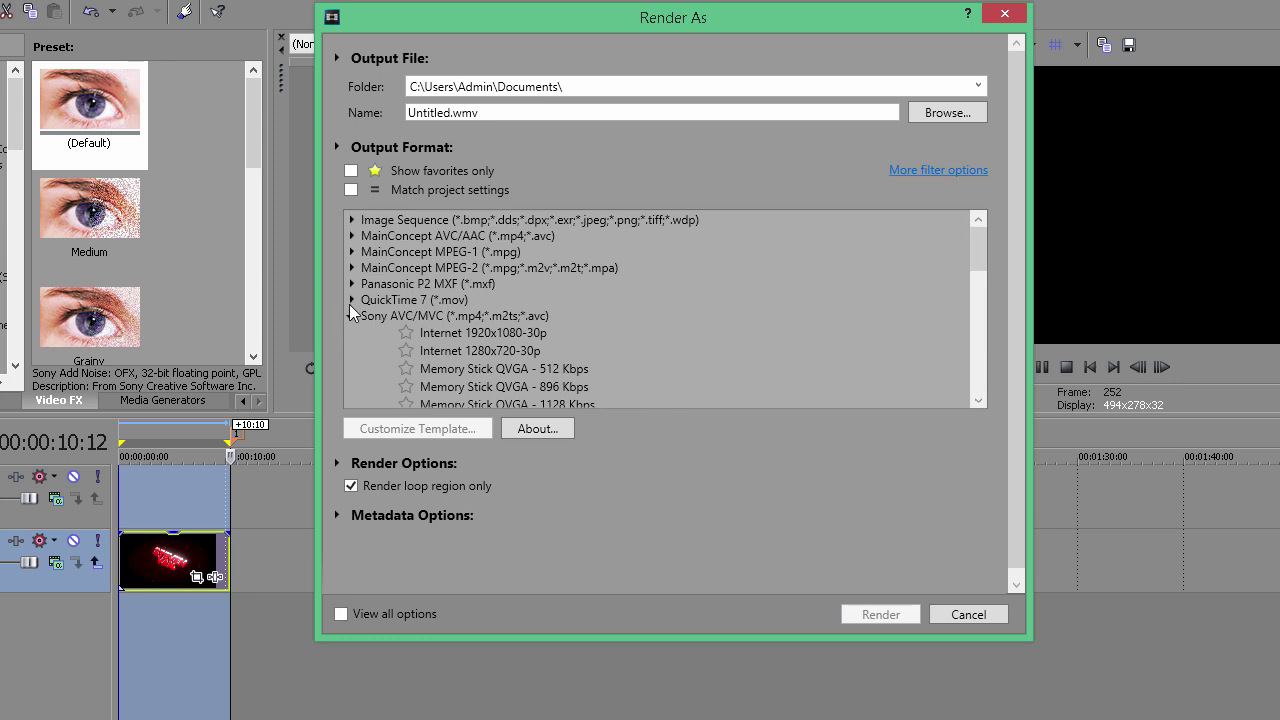
{"action": "left_click", "coordinate": [351, 312]}
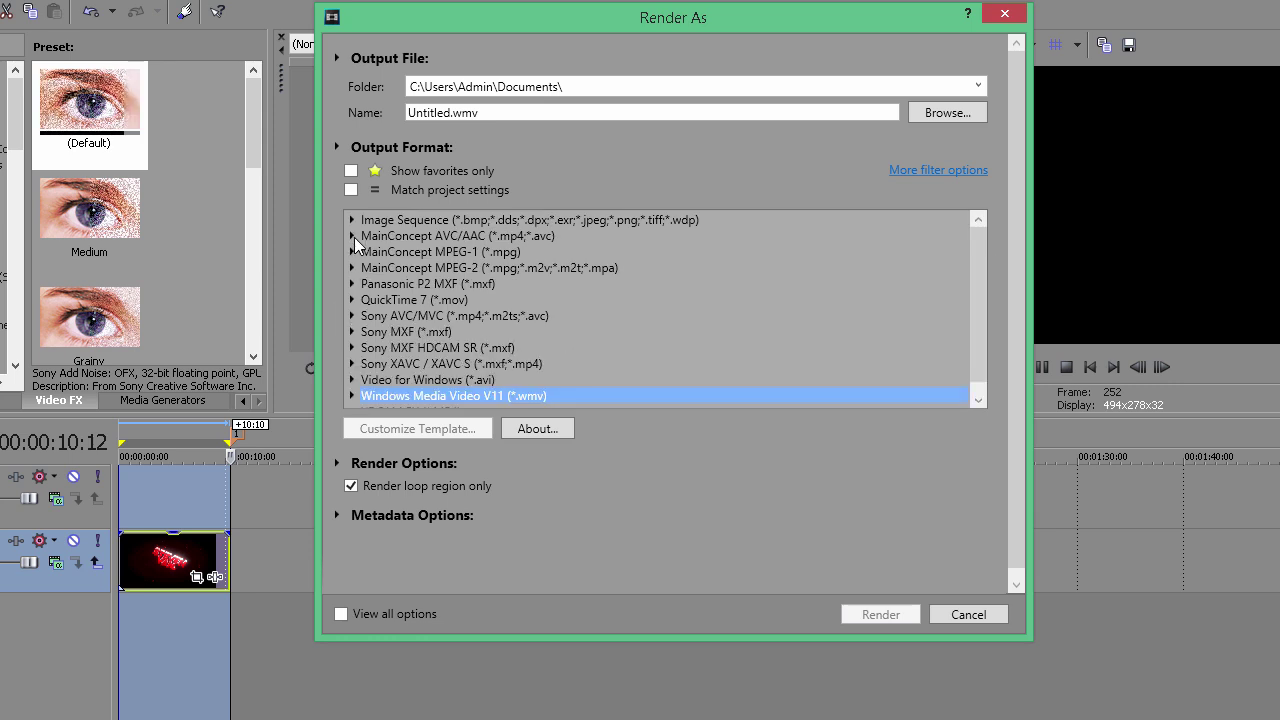
{"action": "left_click", "coordinate": [352, 236]}
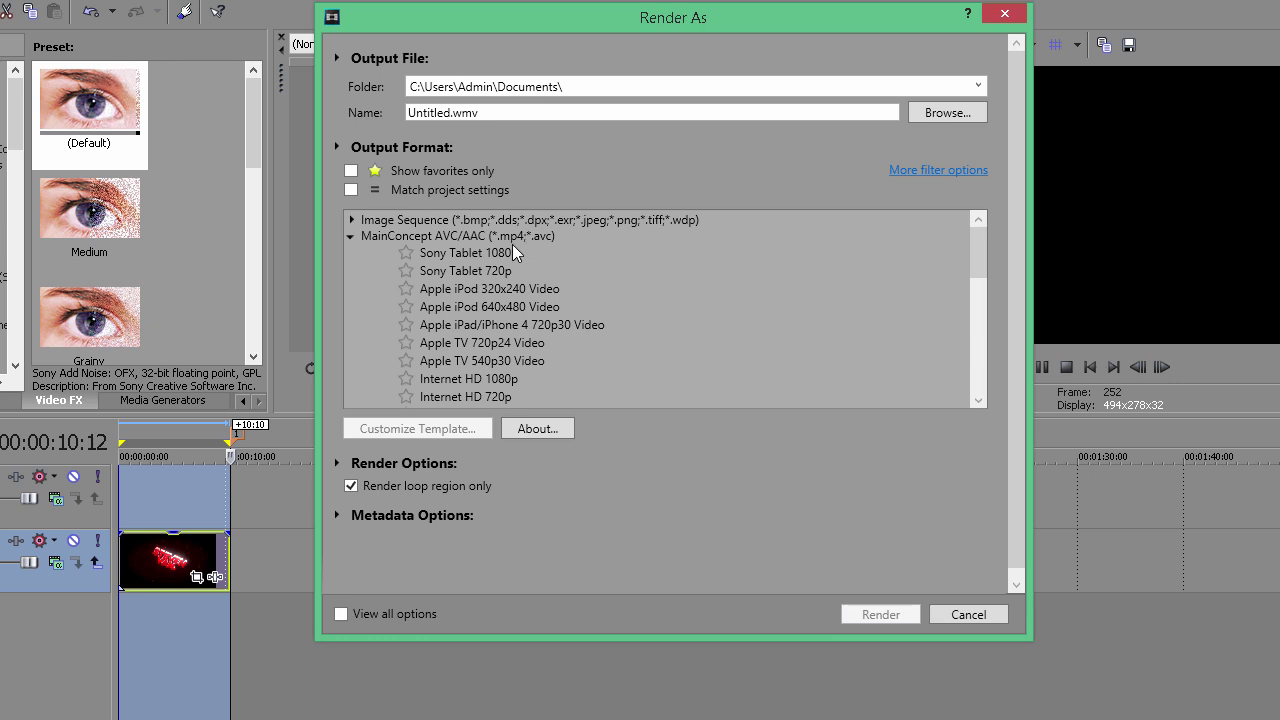
{"action": "left_click_drag", "start_coordinate": [986, 250], "coordinate": [980, 286]}
{"action": "left_click", "coordinate": [437, 251]}
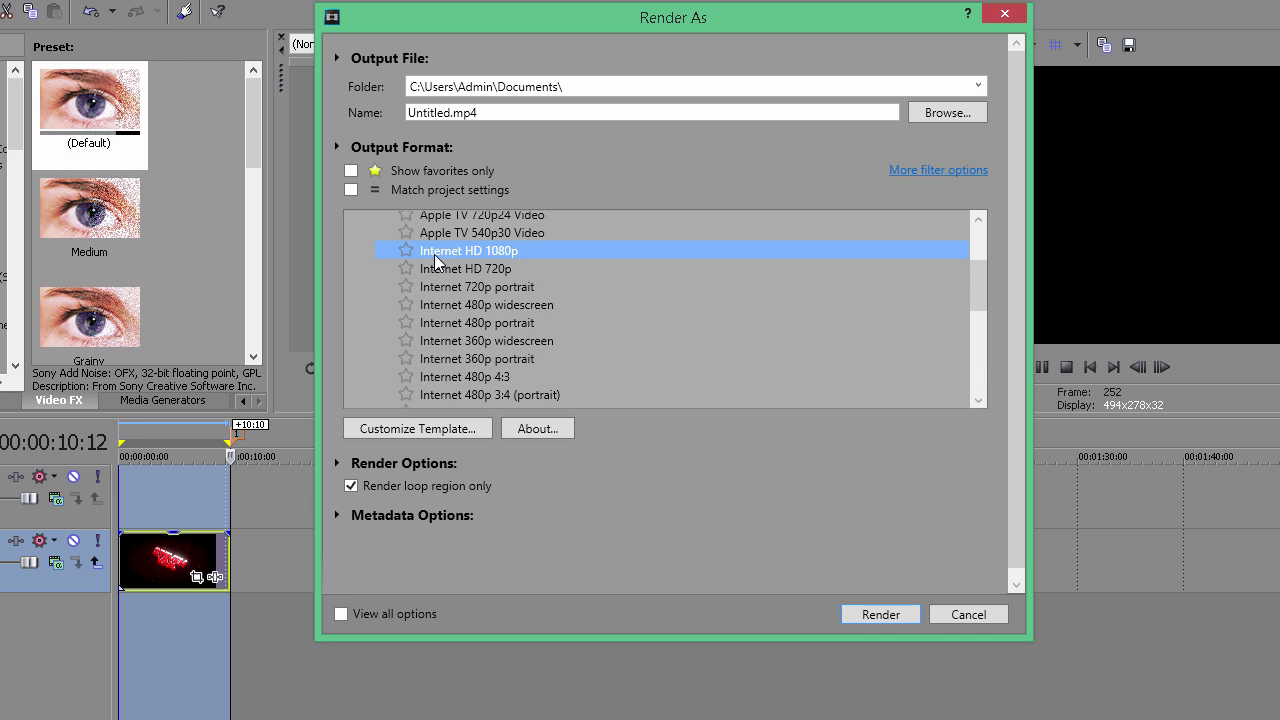
Select Internet HD 720p, open its Customize Template, and keep HD 720 (1280x720) frame size
{"action": "left_click", "coordinate": [464, 269]}
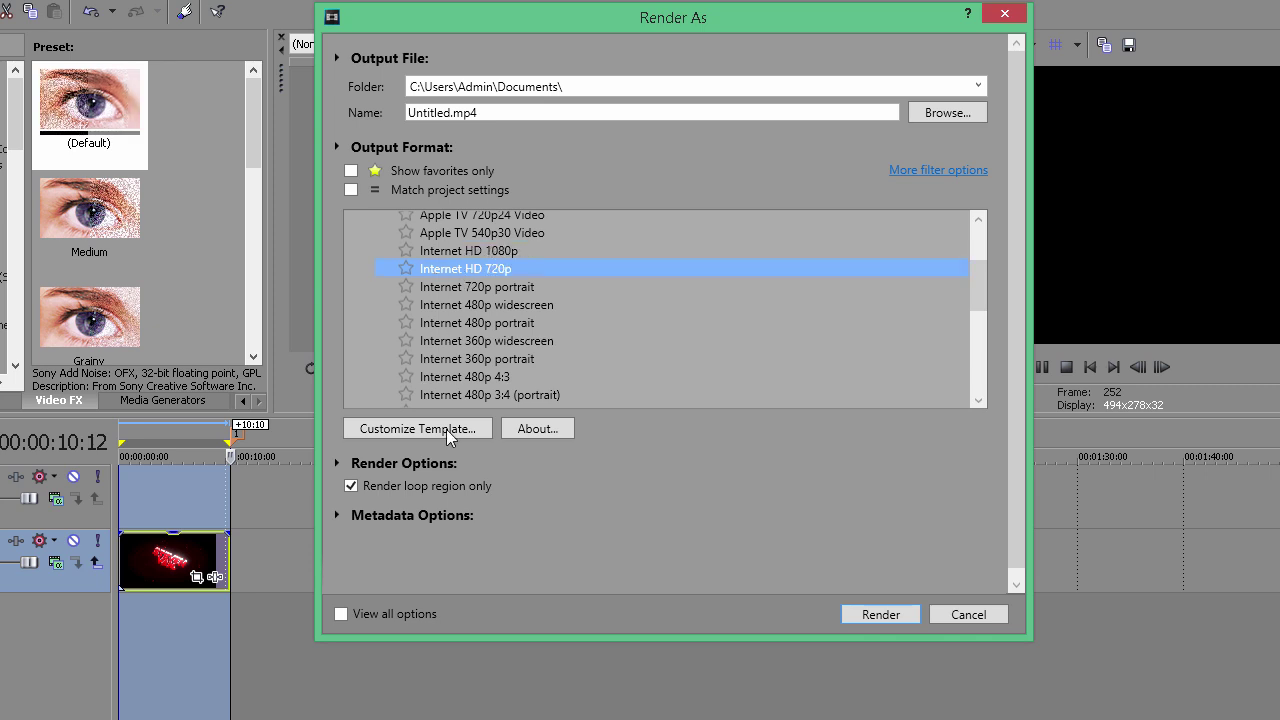
{"action": "left_click", "coordinate": [445, 436]}
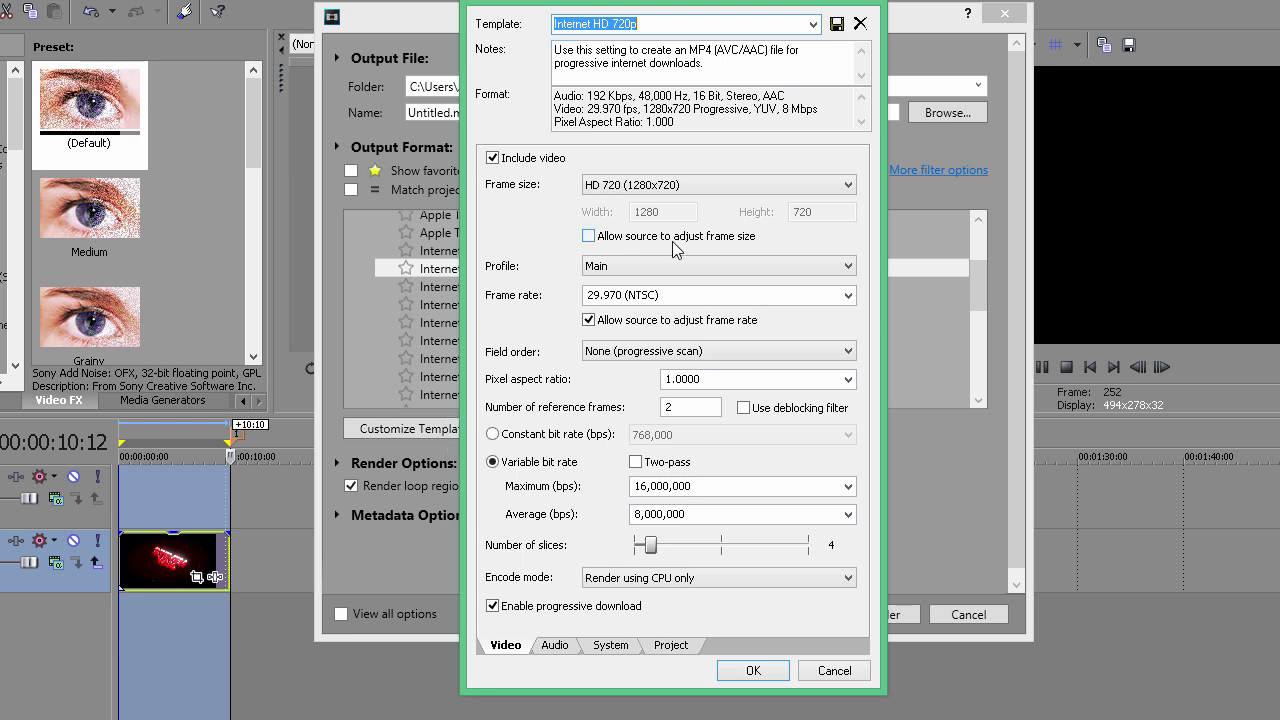
{"action": "left_click", "coordinate": [658, 184]}
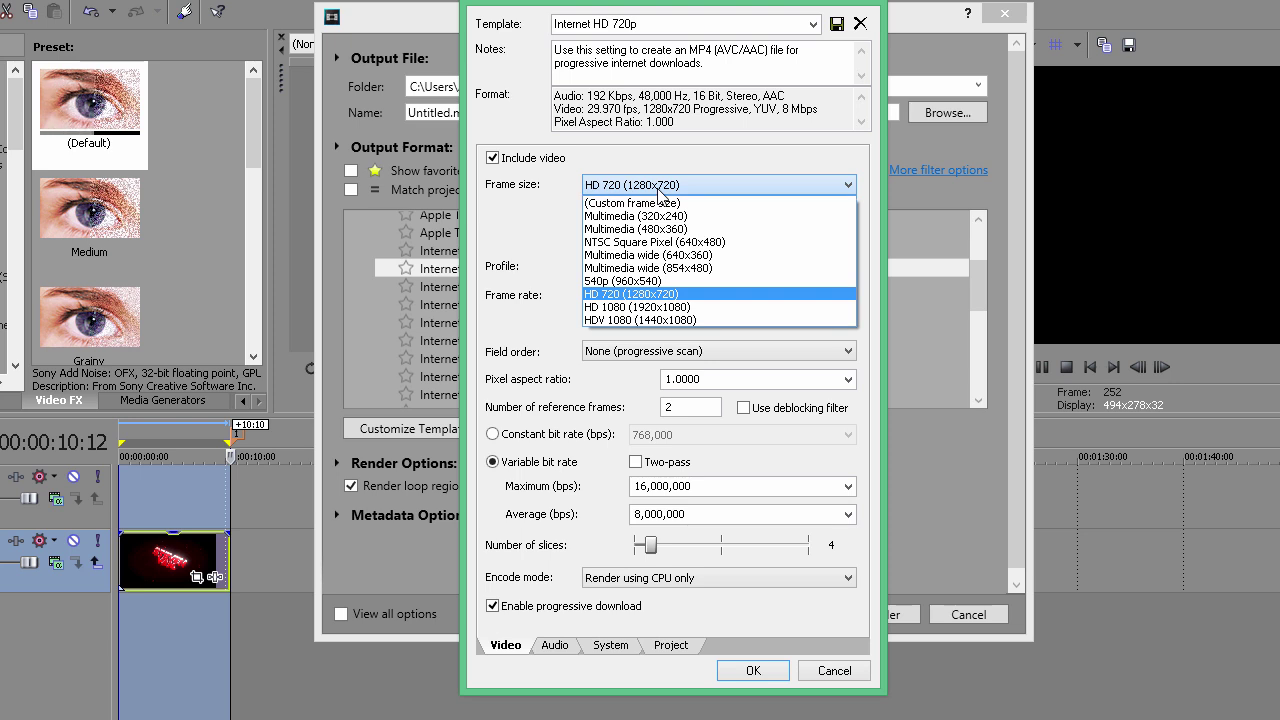
{"action": "left_click", "coordinate": [660, 188]}
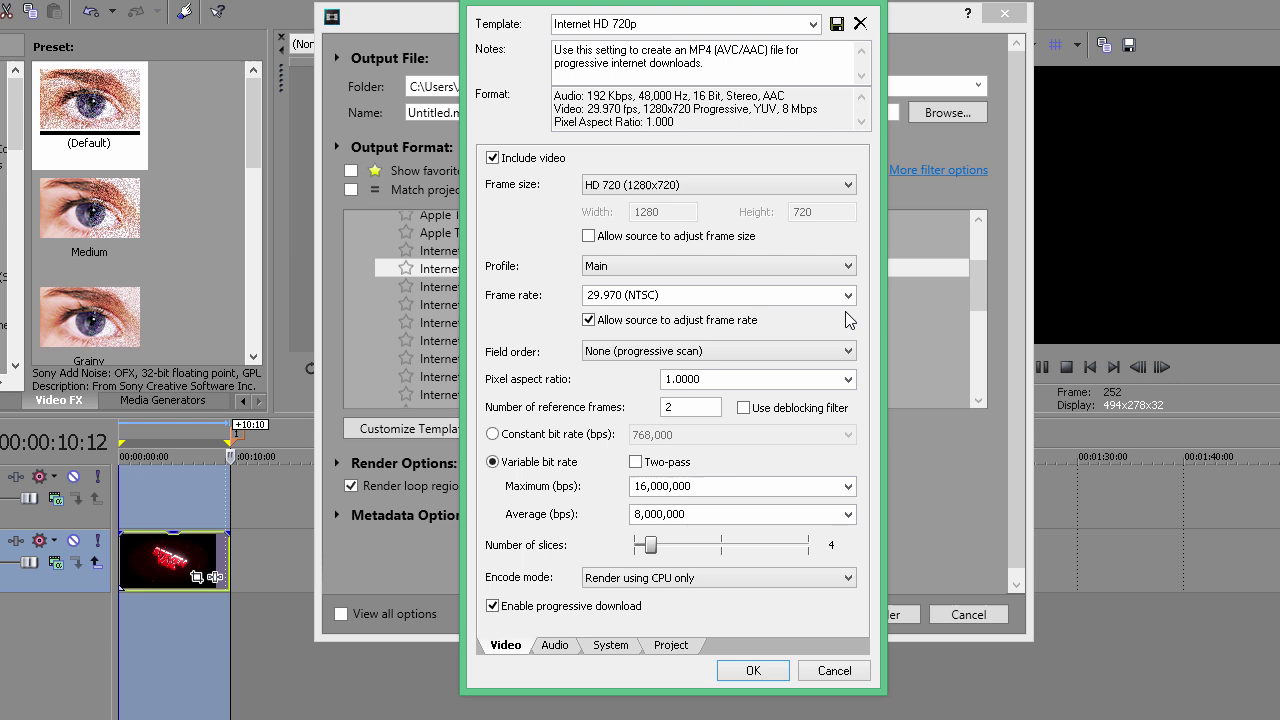
Set the template's frame rate to 29.970 (NTSC) and keep progressive scan field order
{"action": "left_click", "coordinate": [649, 297]}
{"action": "left_click", "coordinate": [766, 287]}
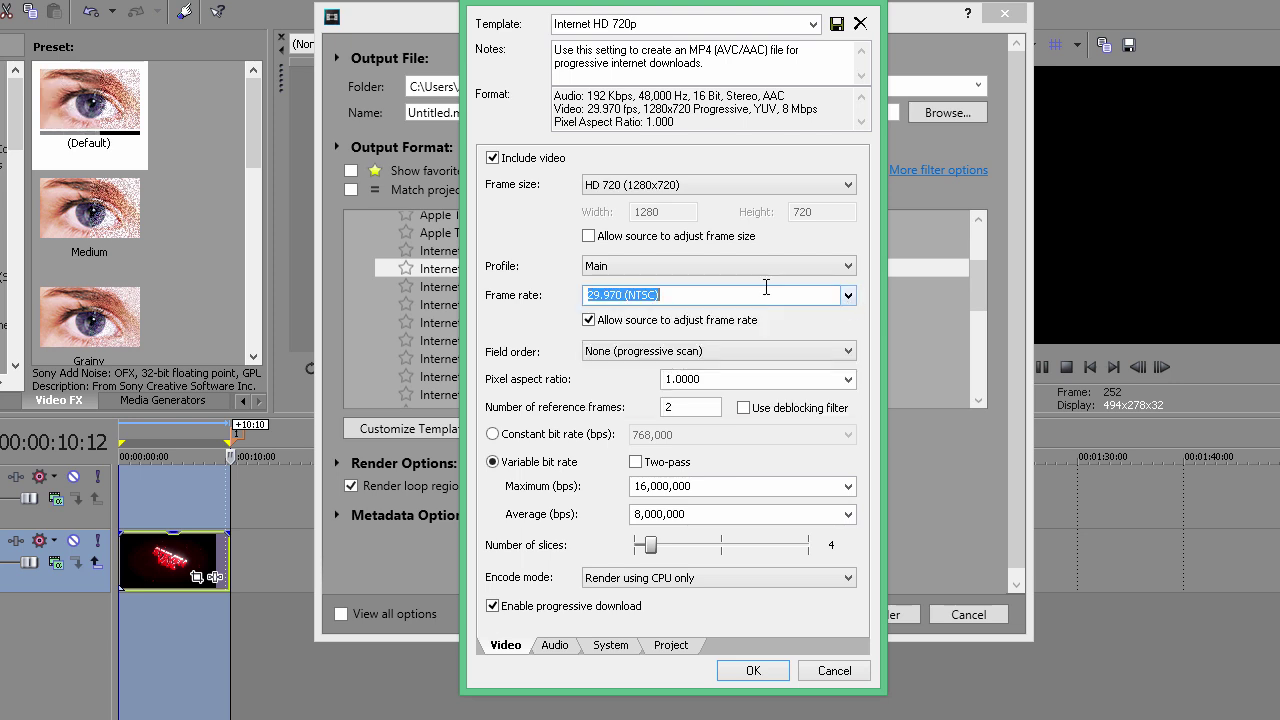
{"action": "left_click", "coordinate": [848, 295]}
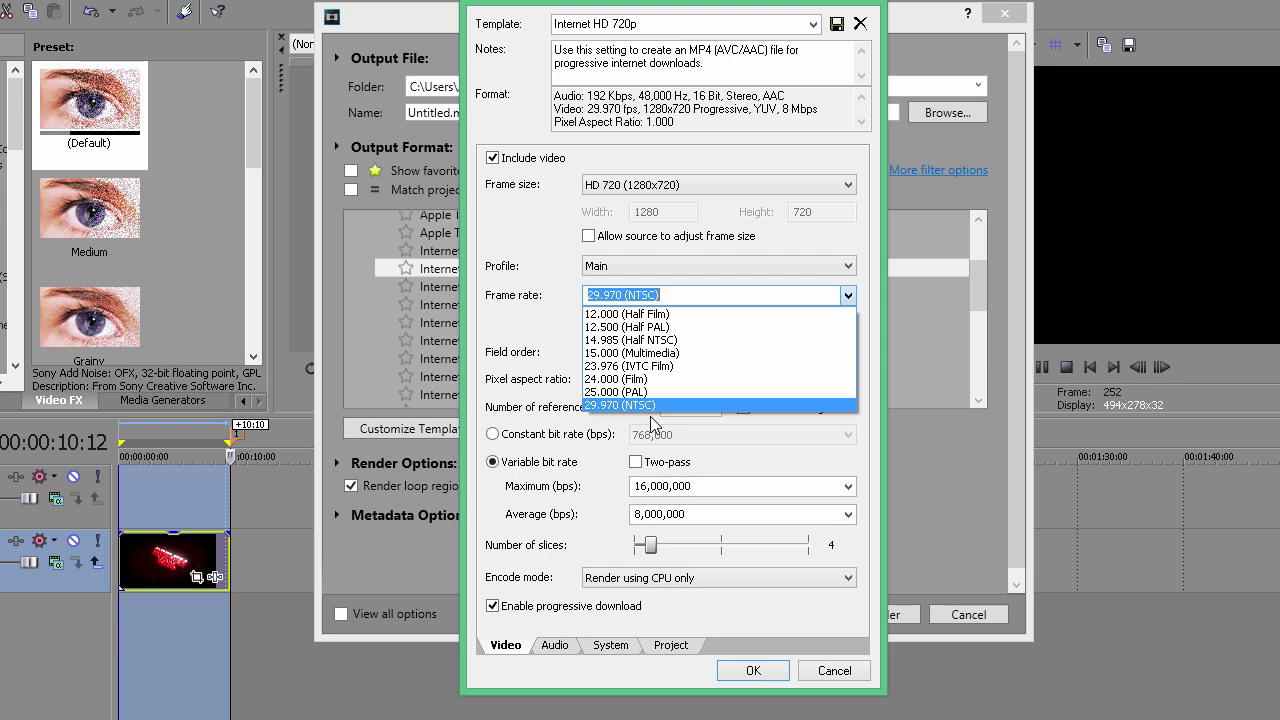
{"action": "left_click", "coordinate": [682, 295]}
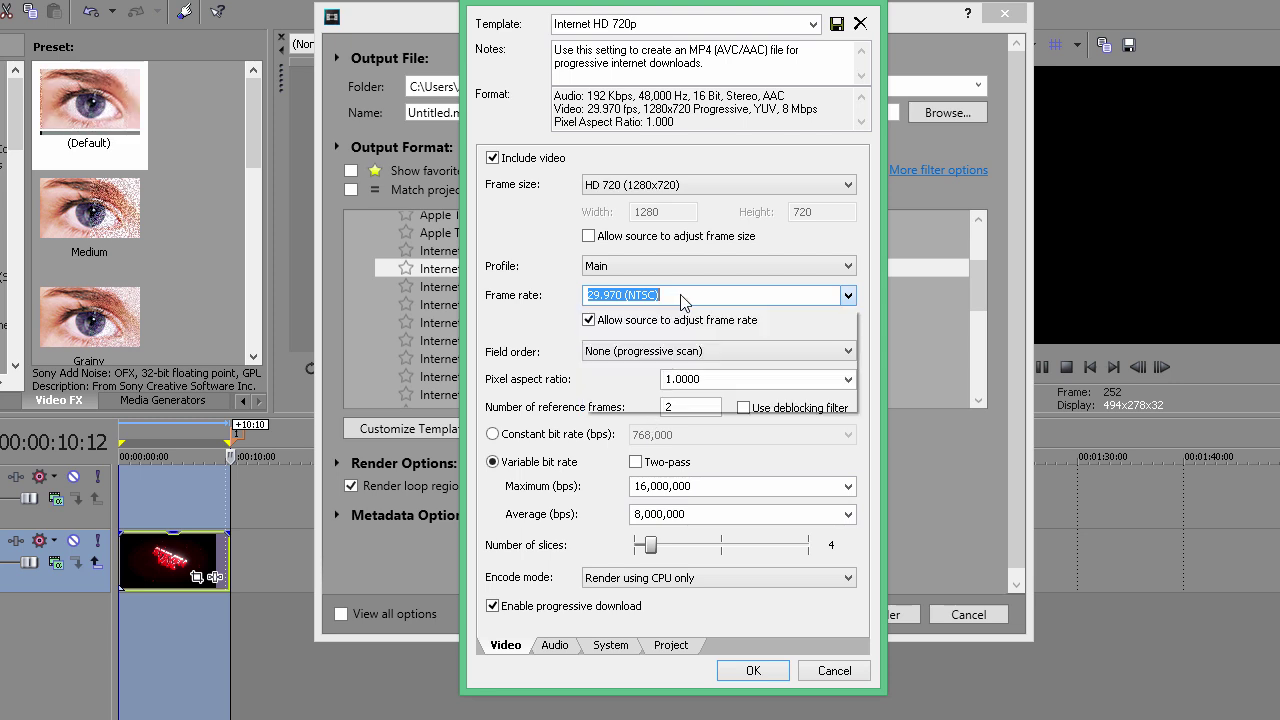
{"action": "type", "text": "60"}
{"action": "key", "text": "BackSpace"}
{"action": "key", "text": "BackSpace"}
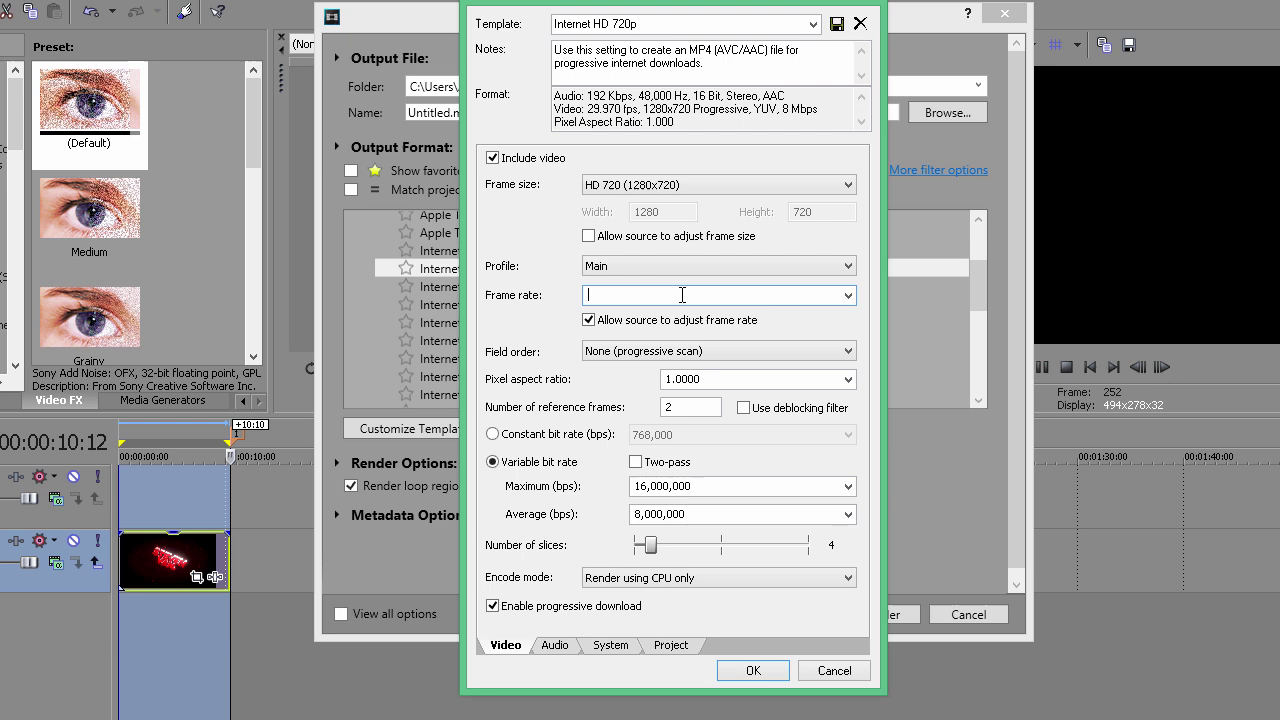
{"action": "left_click", "coordinate": [848, 295]}
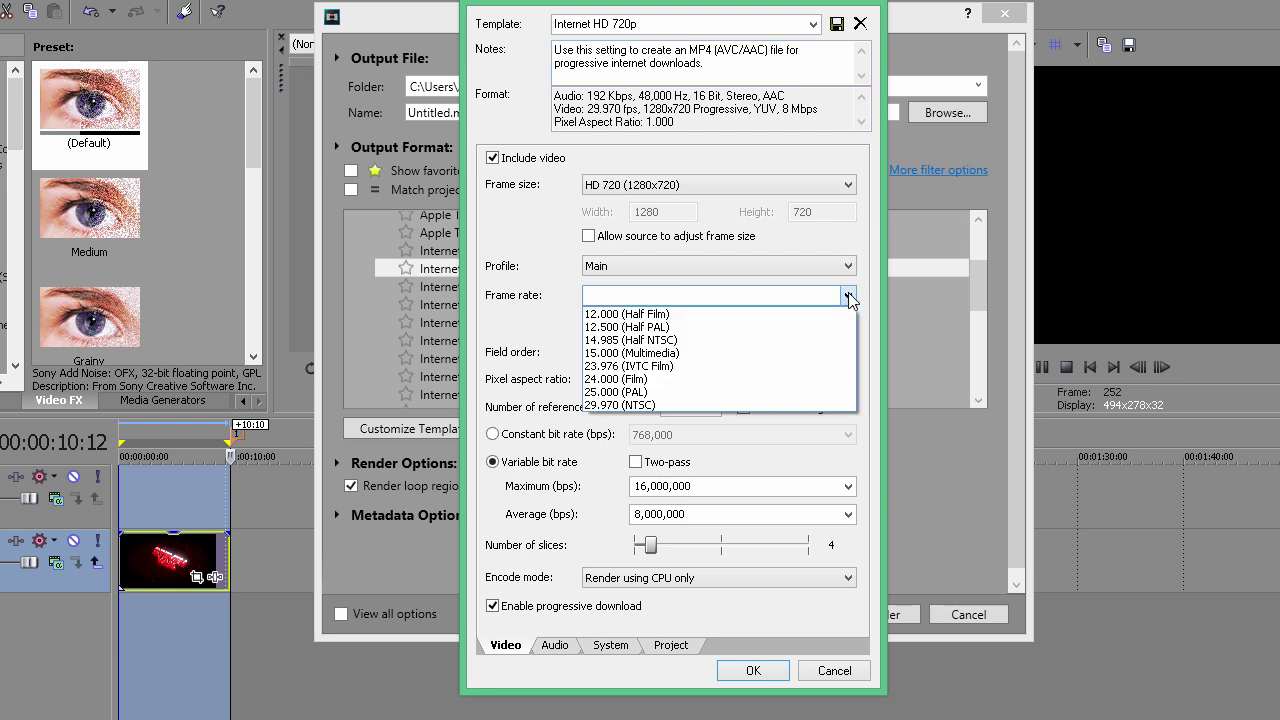
{"action": "left_click", "coordinate": [790, 405]}
{"action": "left_click", "coordinate": [652, 352]}
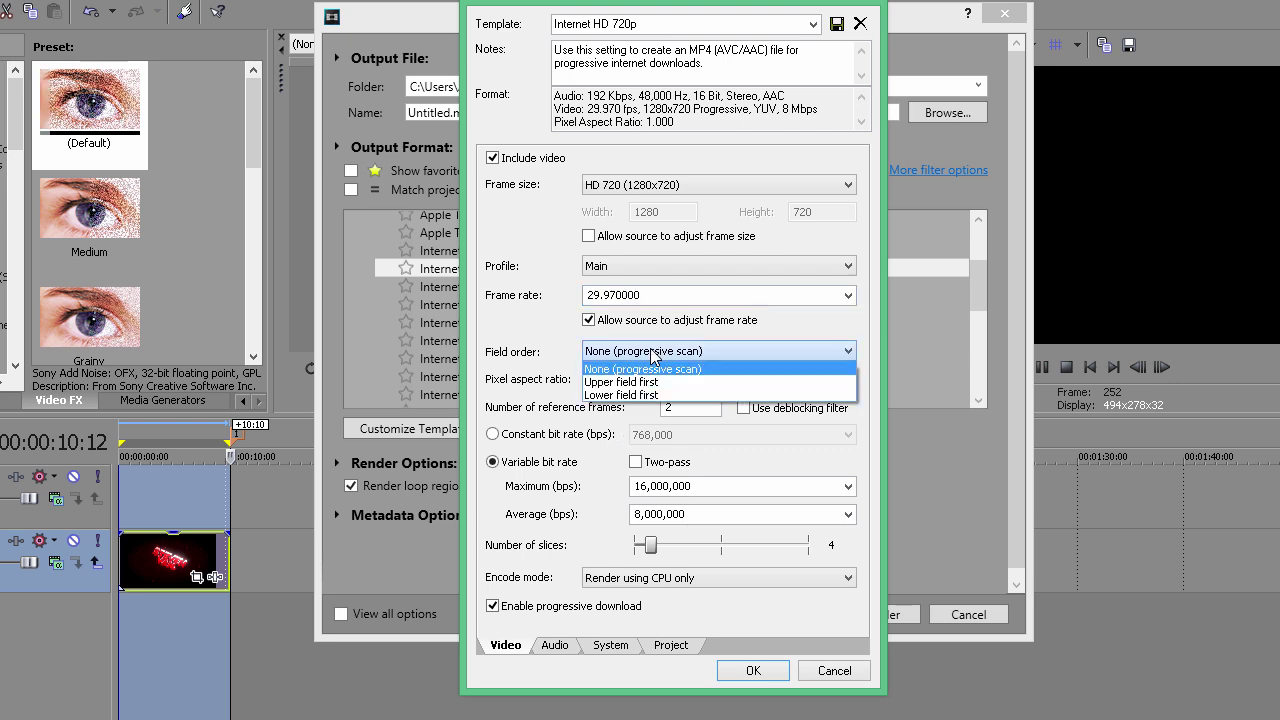
{"action": "left_click", "coordinate": [655, 369]}
{"action": "key", "text": "Tab"}
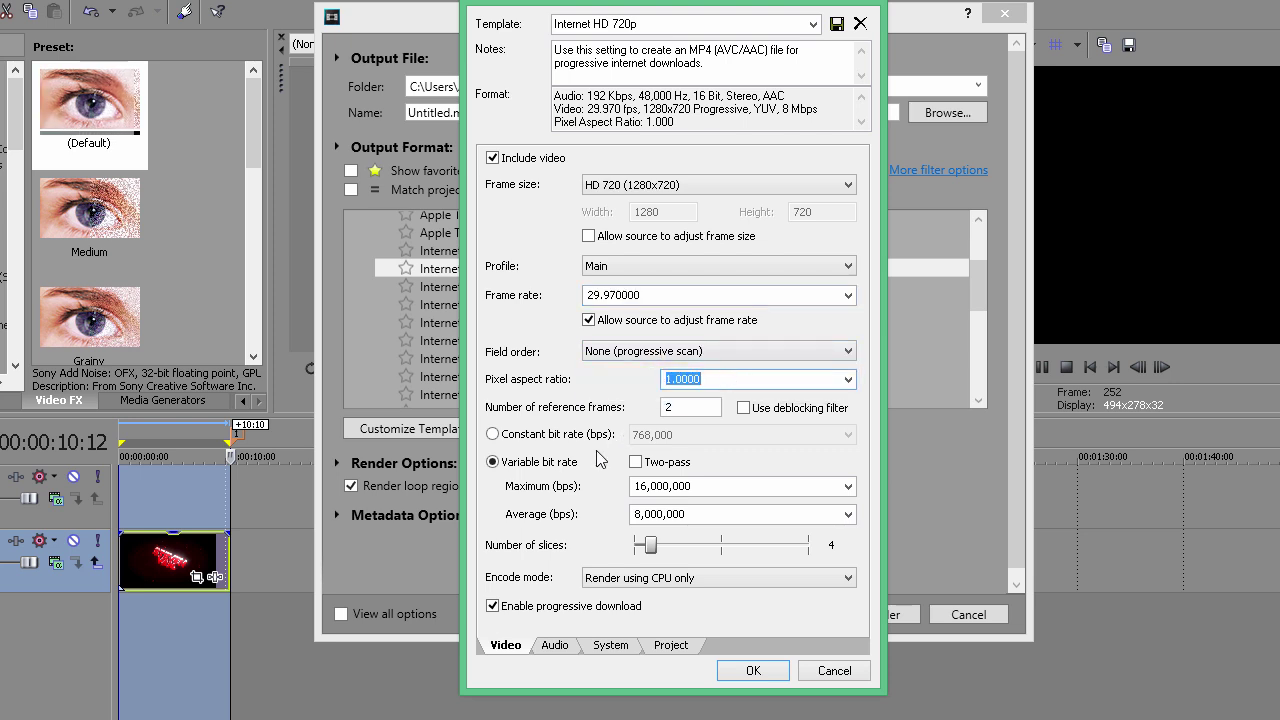
Try CUDA encoding, check for a GPU on System, then set encode mode to CPU only
{"action": "left_click", "coordinate": [618, 580]}
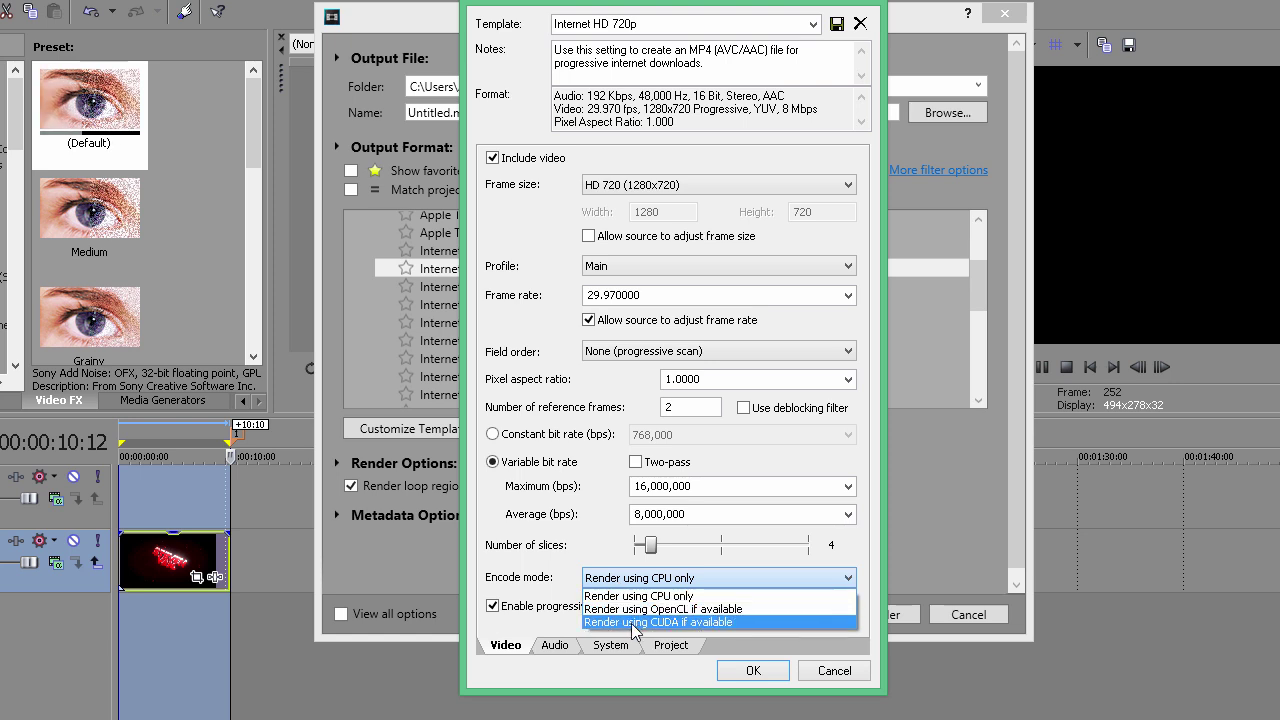
{"action": "left_click", "coordinate": [633, 622]}
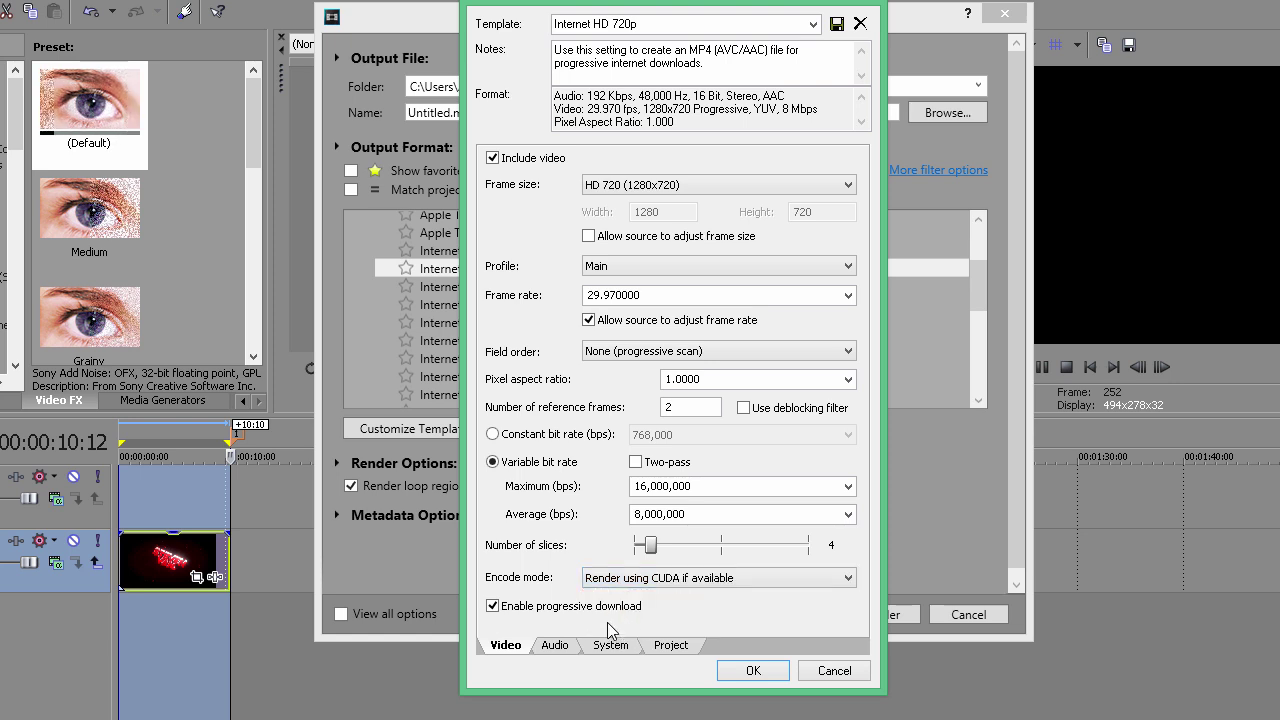
{"action": "left_click", "coordinate": [607, 645]}
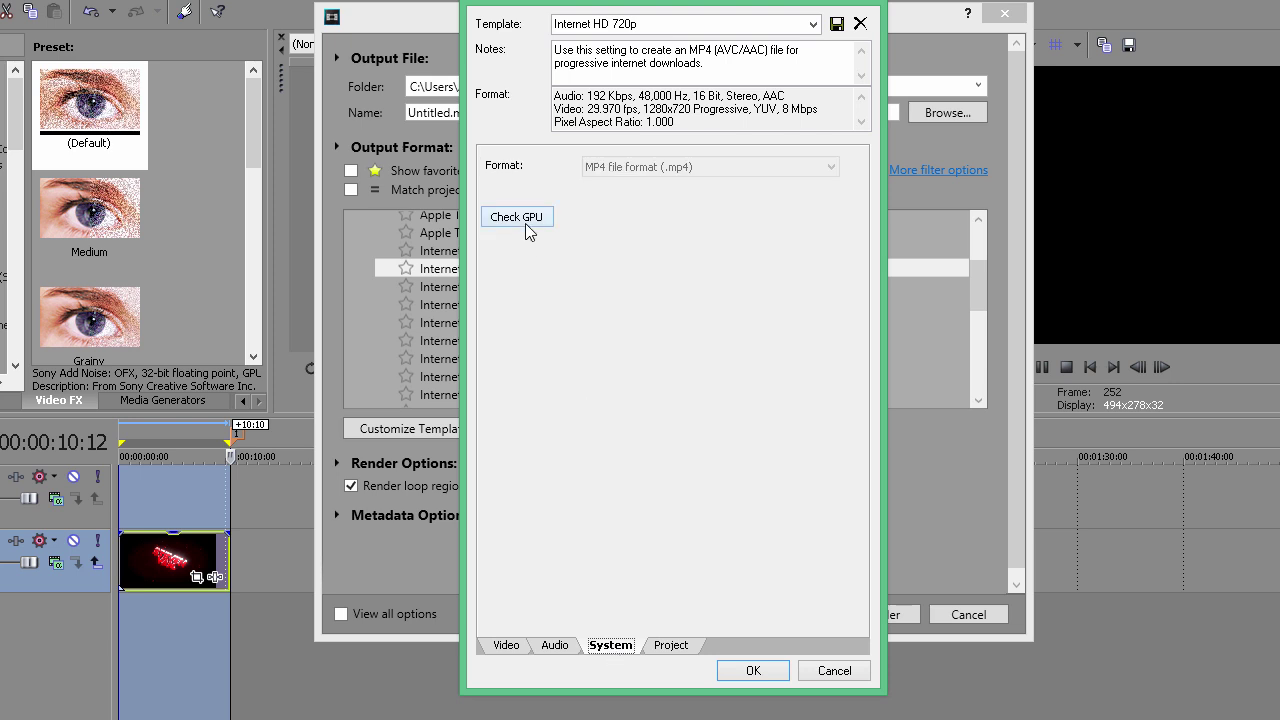
{"action": "left_click", "coordinate": [528, 229]}
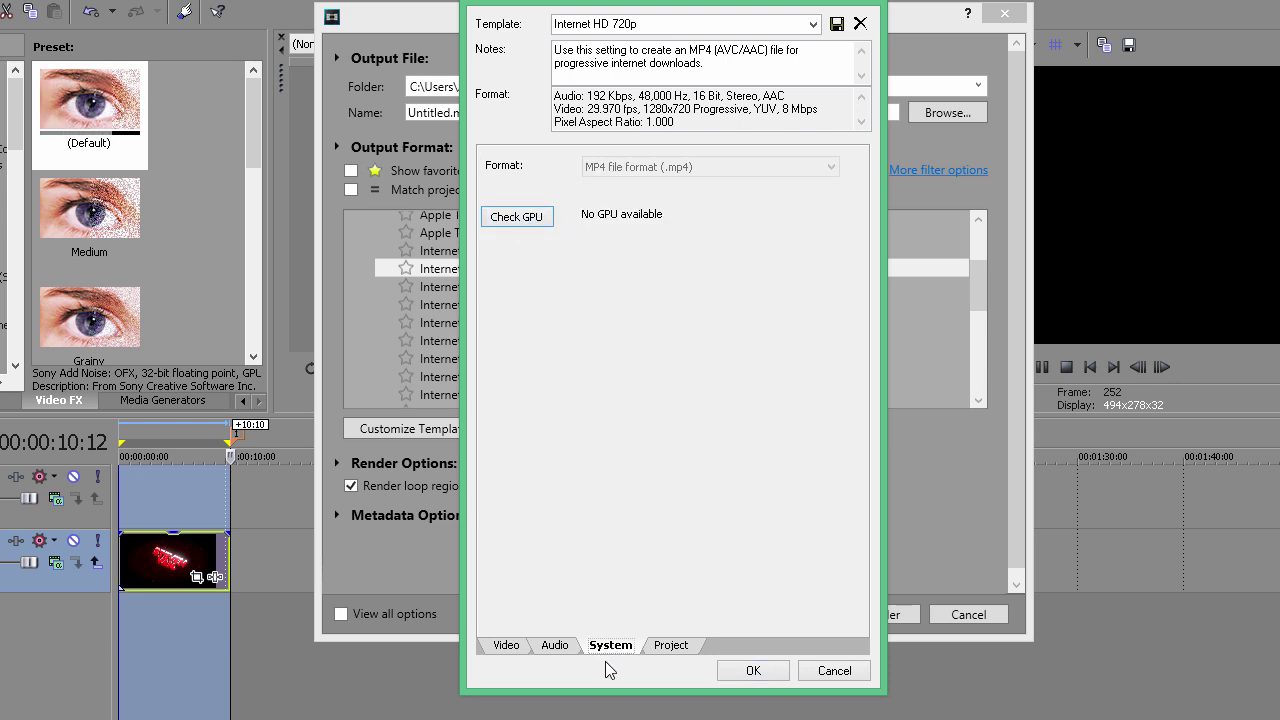
{"action": "left_click", "coordinate": [506, 645]}
{"action": "left_click", "coordinate": [591, 584]}
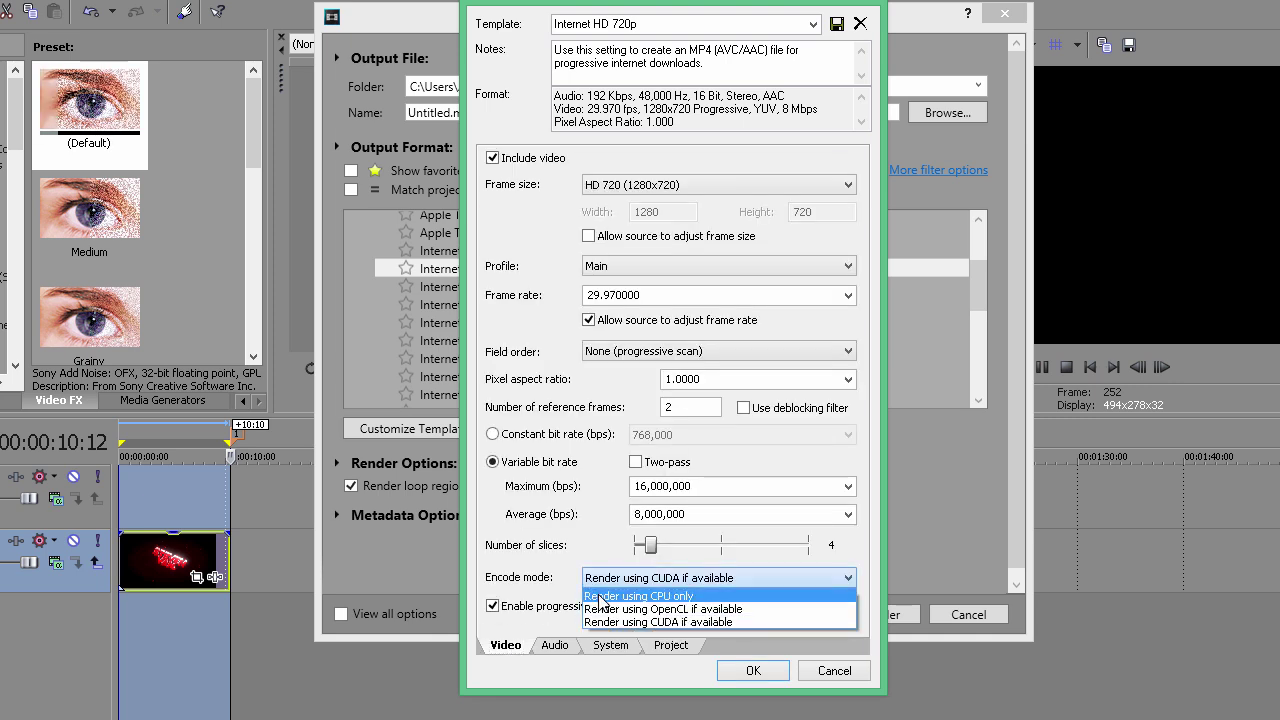
{"action": "left_click", "coordinate": [607, 597]}
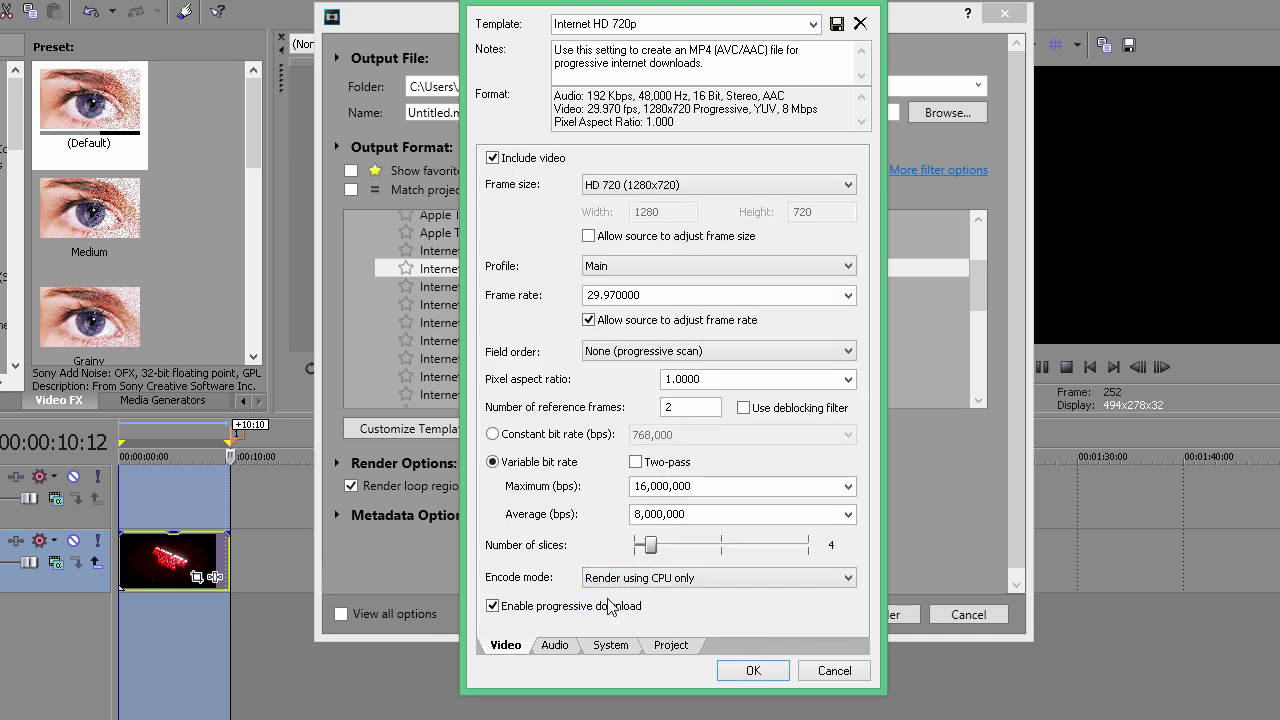
Change the template's audio sample rate from 48,000 Hz to 96,000 Hz
{"action": "left_click", "coordinate": [555, 645]}
{"action": "left_click", "coordinate": [662, 183]}
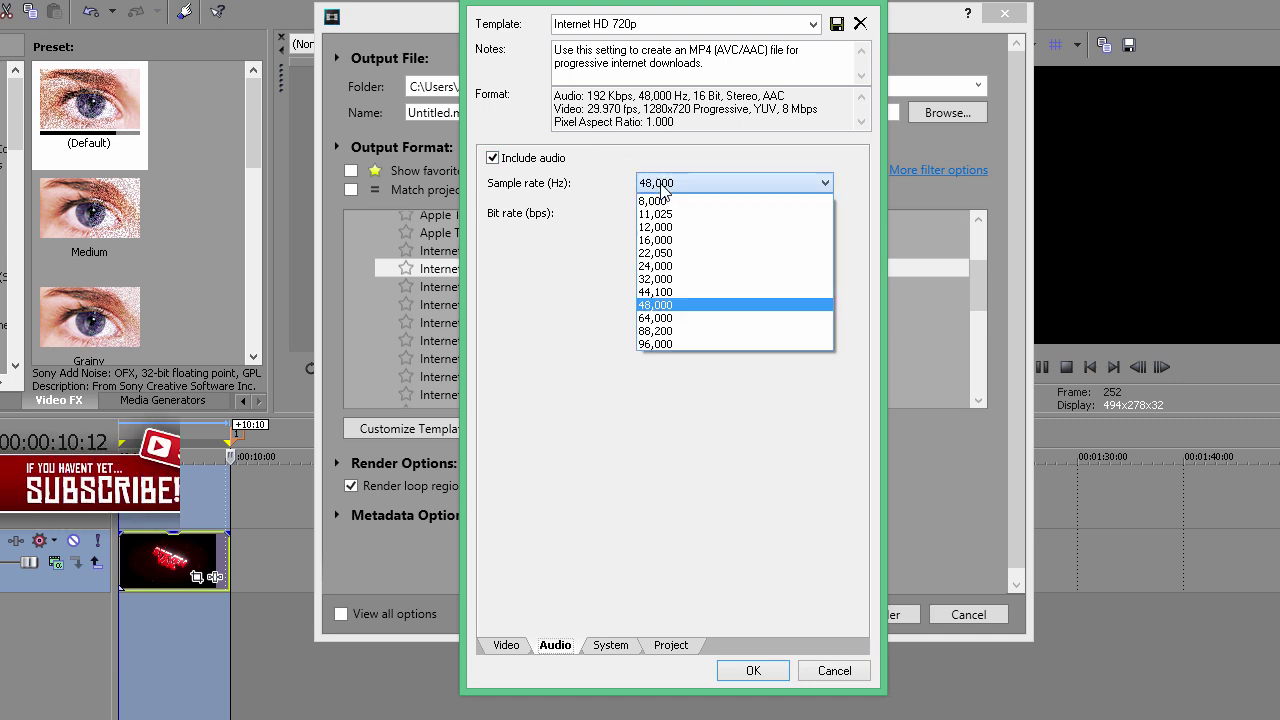
{"action": "left_click", "coordinate": [662, 183]}
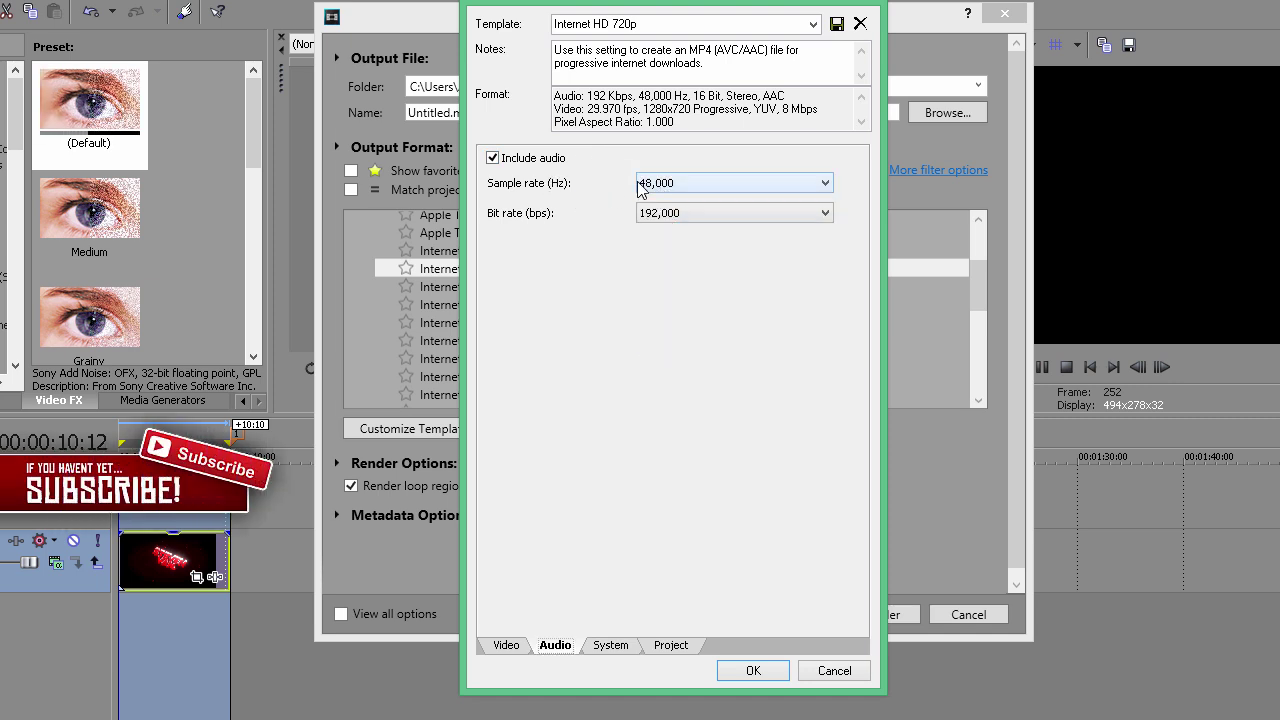
{"action": "left_click", "coordinate": [639, 185]}
{"action": "left_click", "coordinate": [639, 186]}
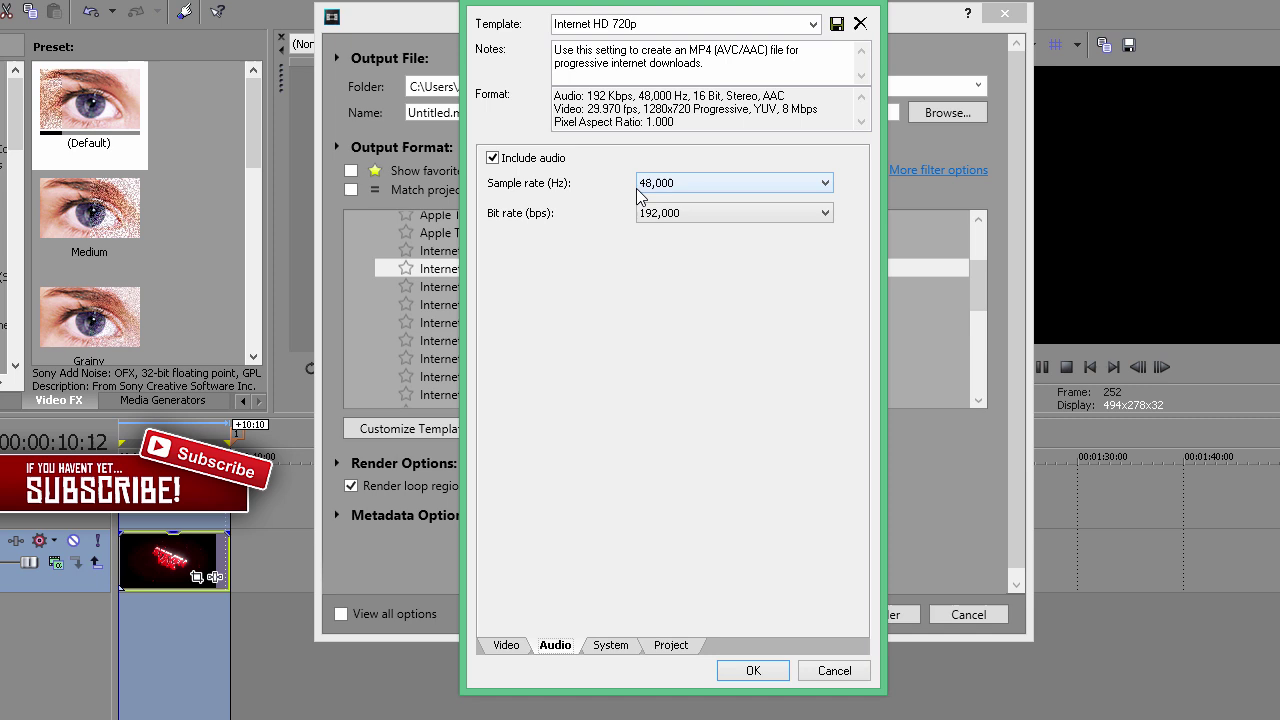
{"action": "left_click", "coordinate": [643, 185]}
{"action": "left_click", "coordinate": [644, 185]}
{"action": "left_click", "coordinate": [643, 185]}
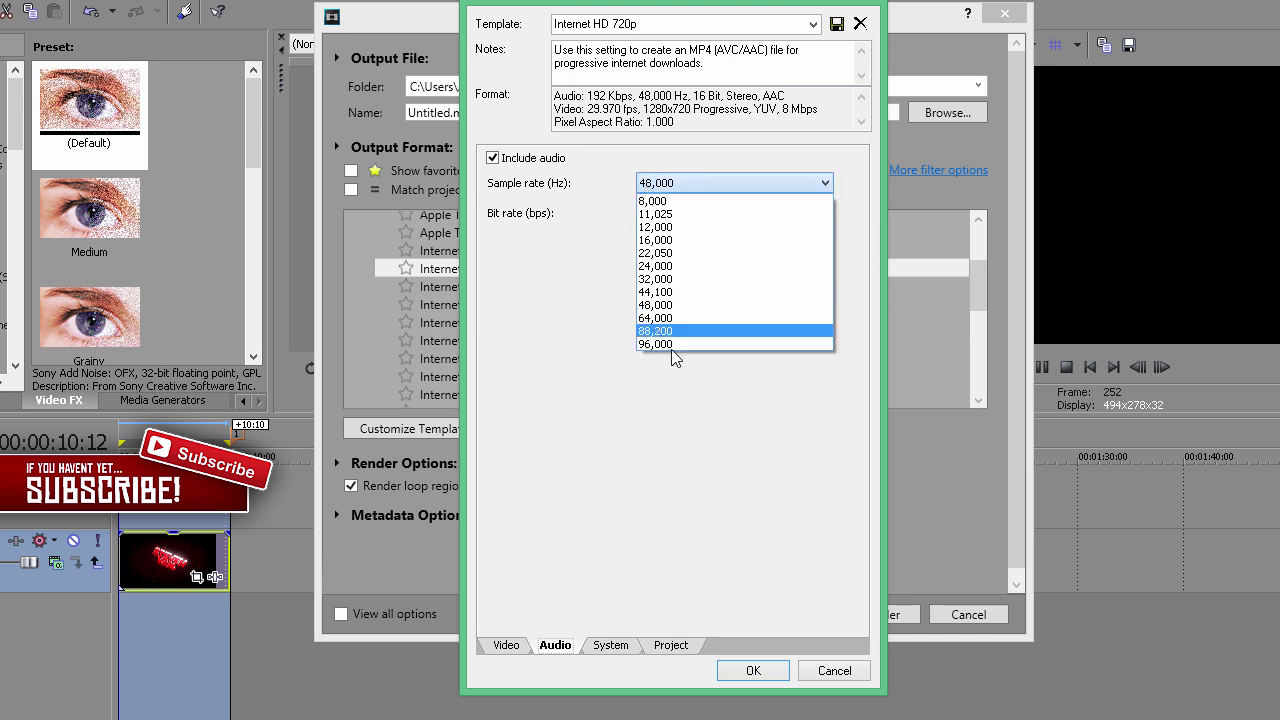
{"action": "left_click", "coordinate": [671, 343]}
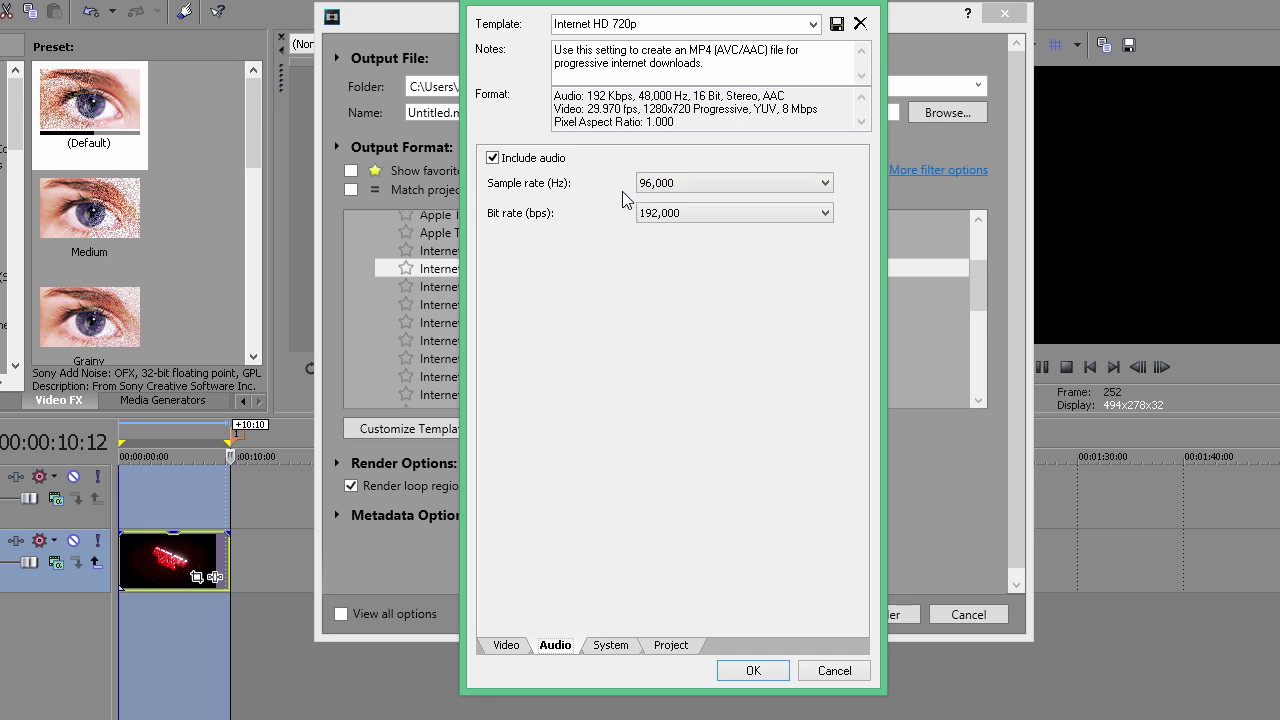
Recheck for a GPU, set video rendering quality to Best, and apply the customized template
{"action": "left_click", "coordinate": [612, 645]}
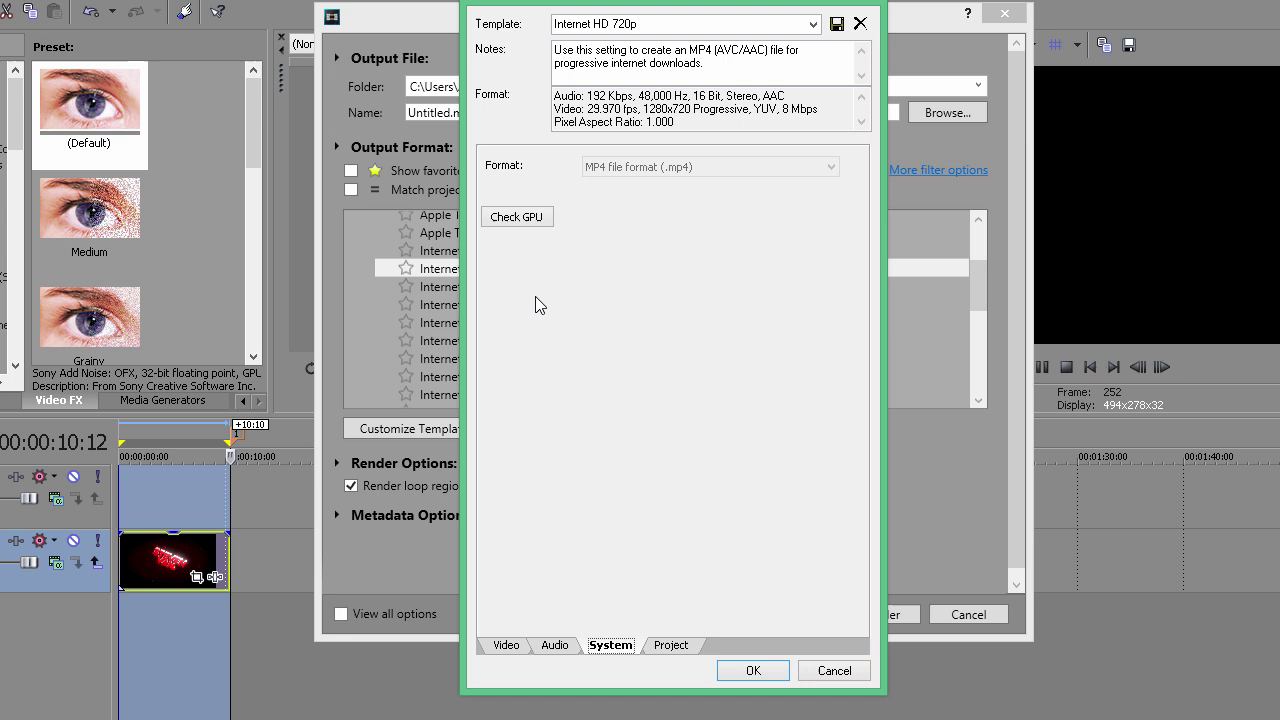
{"action": "left_click", "coordinate": [528, 218]}
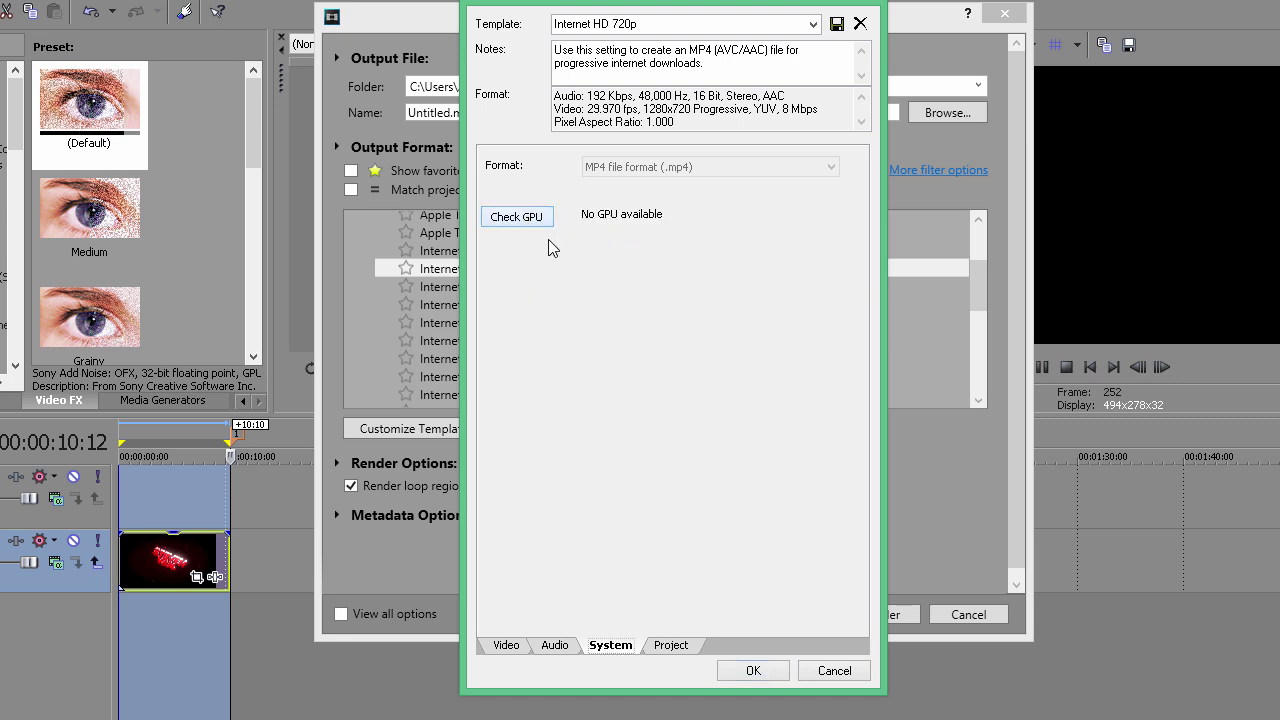
{"action": "left_click", "coordinate": [505, 646]}
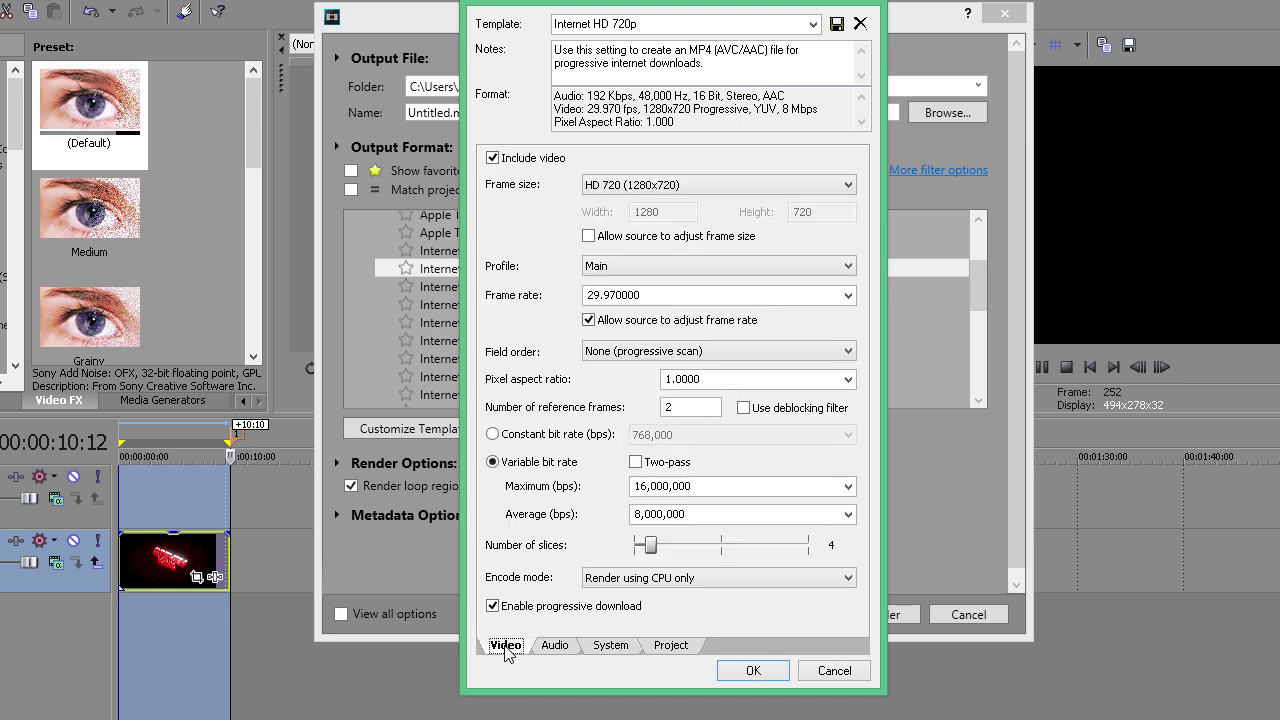
{"action": "left_click", "coordinate": [630, 642]}
{"action": "left_click", "coordinate": [678, 647]}
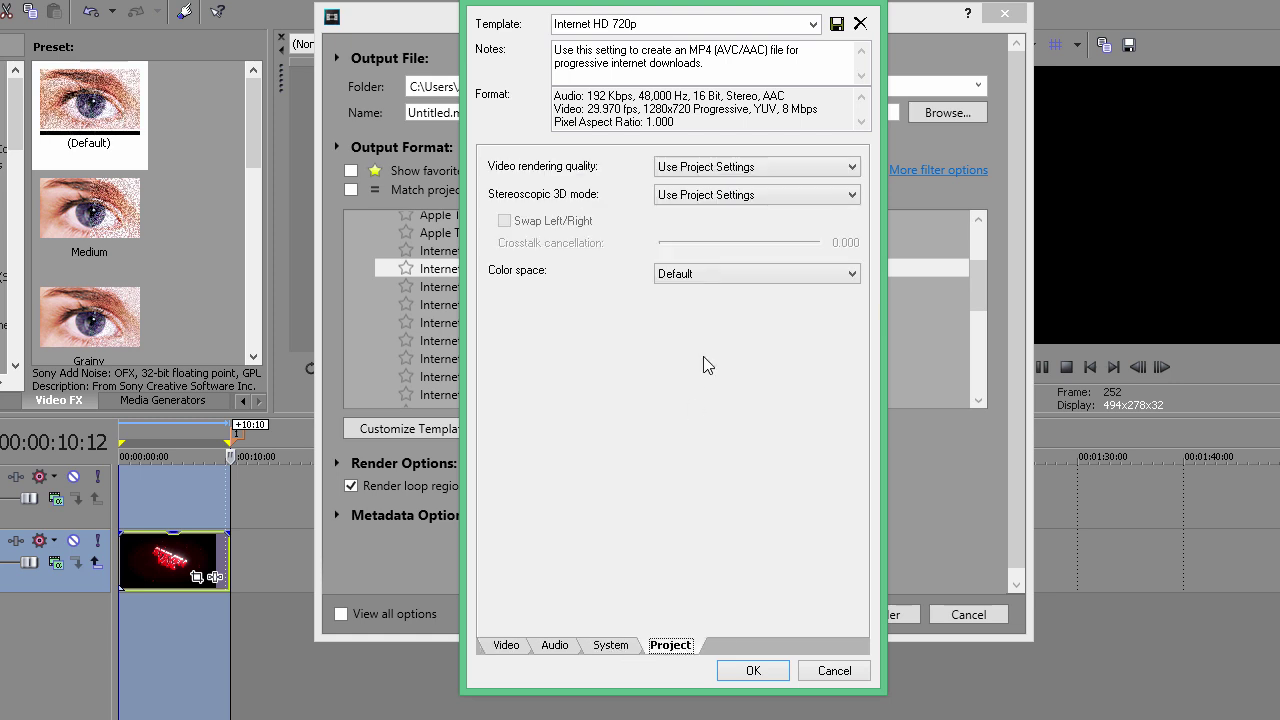
{"action": "left_click", "coordinate": [664, 166]}
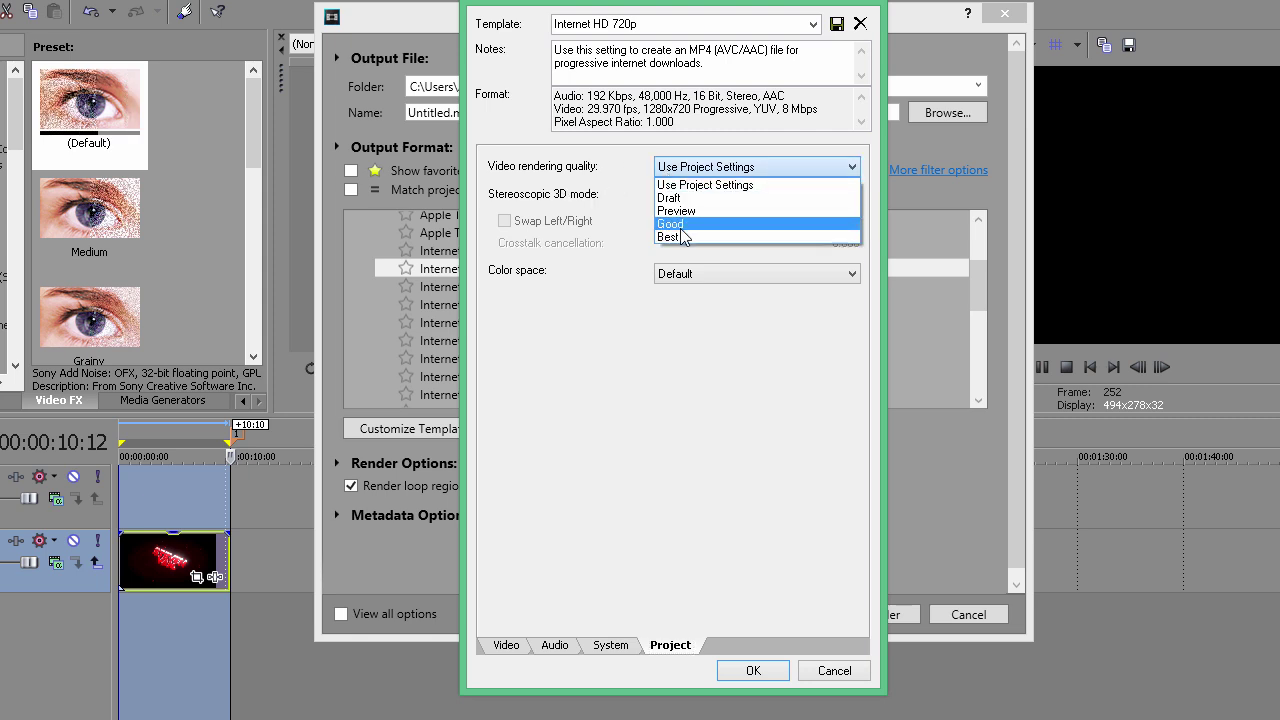
{"action": "left_click", "coordinate": [683, 237]}
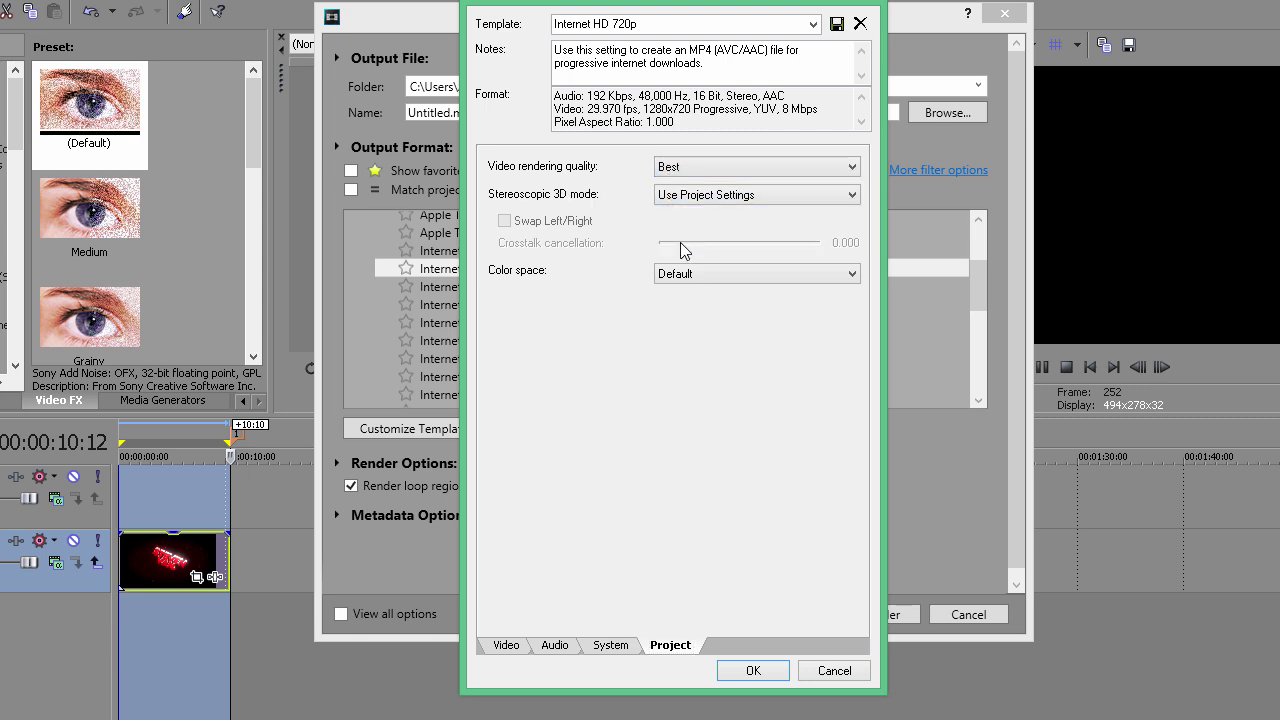
{"action": "left_click", "coordinate": [766, 670]}
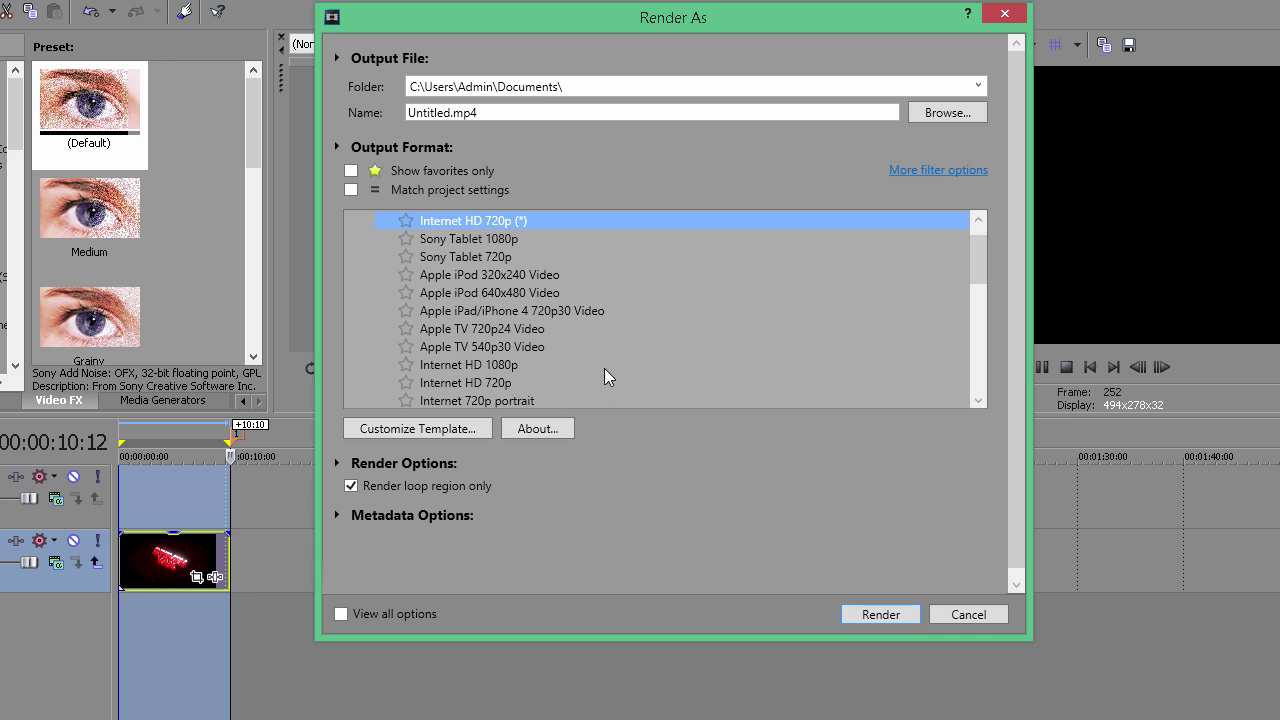
Favorite the customized Internet HD 720p (*) template and select Sony Tablet 1080p
{"action": "left_click", "coordinate": [407, 222]}
{"action": "scroll", "coordinate": [977, 290], "scroll_direction": "up", "scroll_amount": 1}
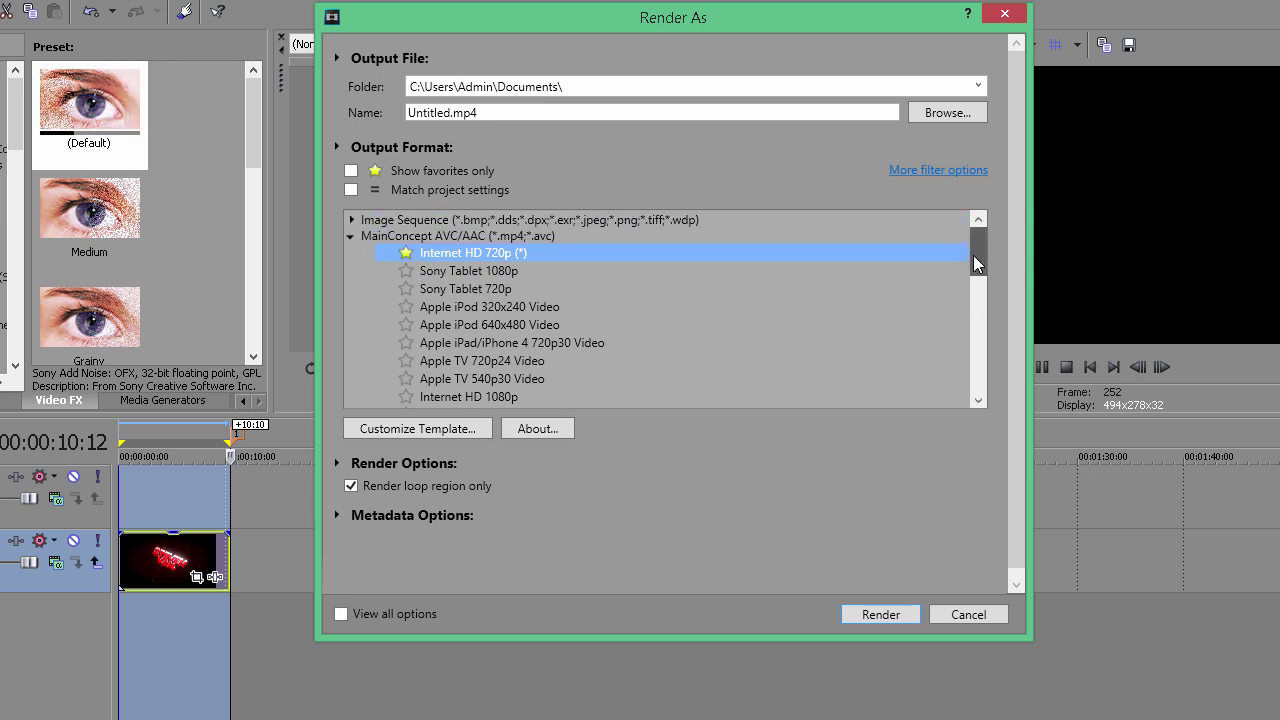
{"action": "left_click", "coordinate": [505, 270]}
Start customizing Sony Tablet 1080p with a 30 frame rate, then cancel the changes
{"action": "left_click", "coordinate": [447, 436]}
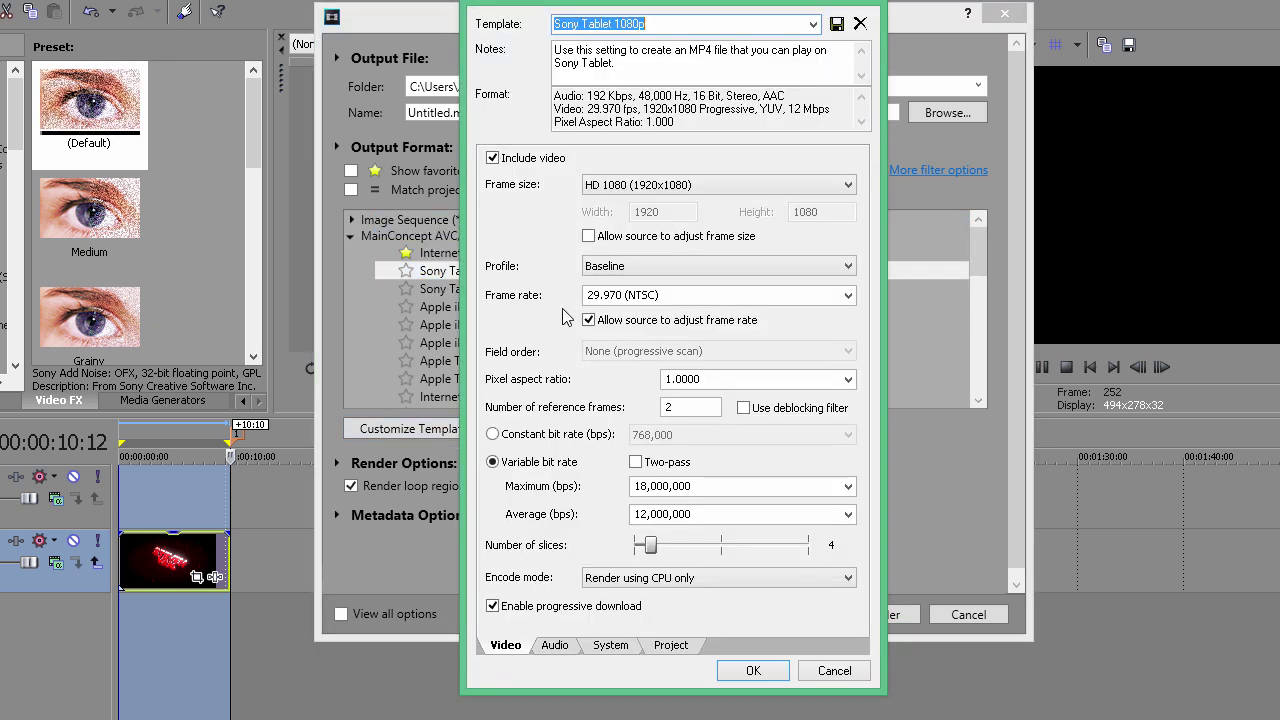
{"action": "left_click", "coordinate": [847, 296]}
{"action": "left_click", "coordinate": [847, 296]}
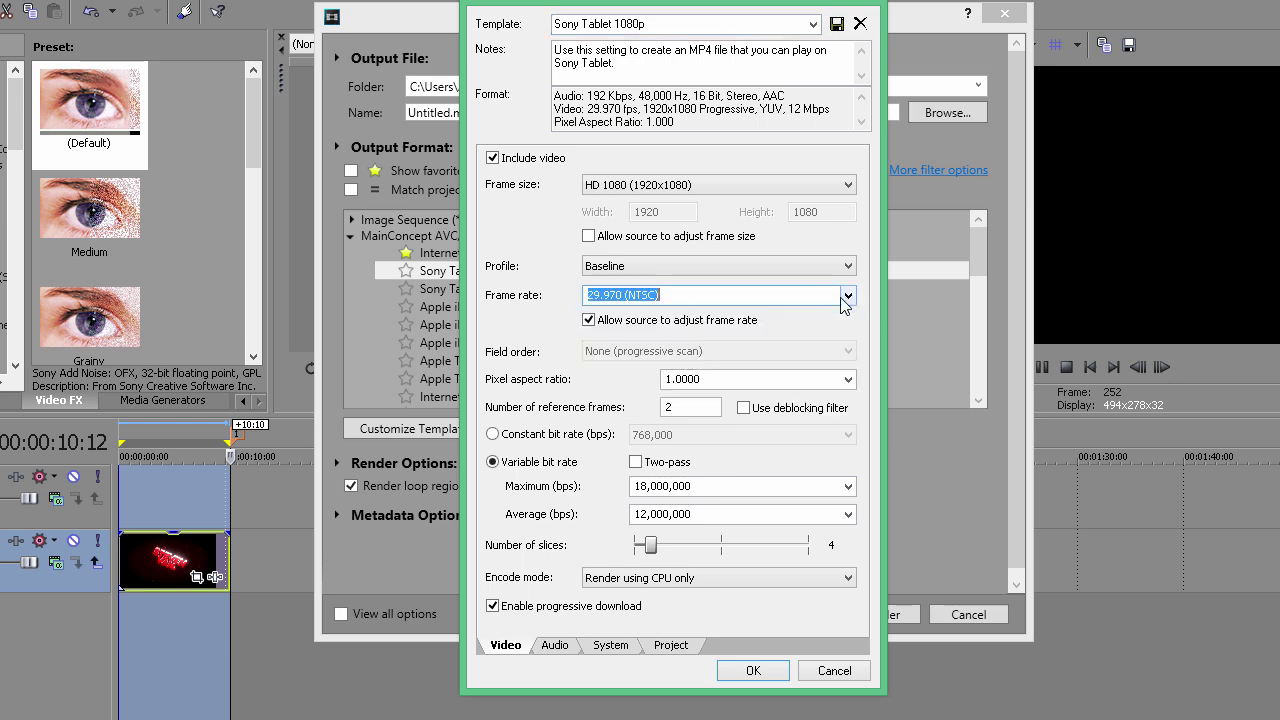
{"action": "type", "text": "30"}
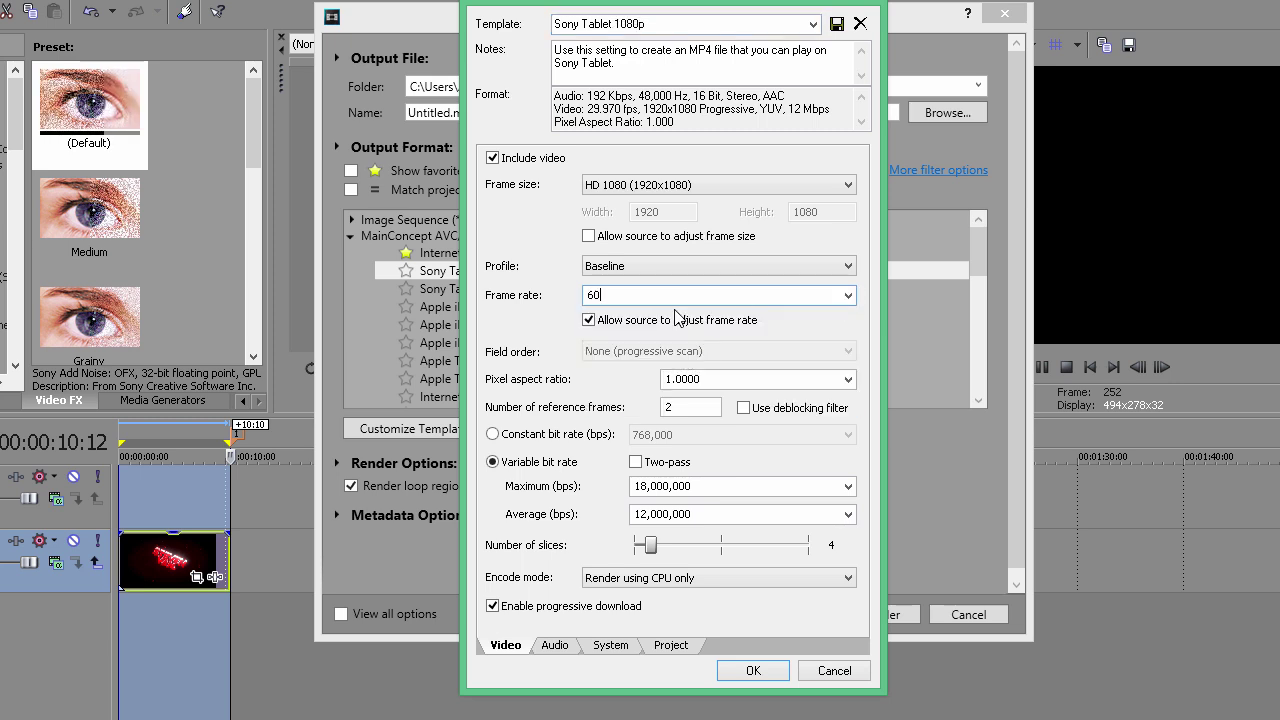
{"action": "left_click", "coordinate": [834, 670]}
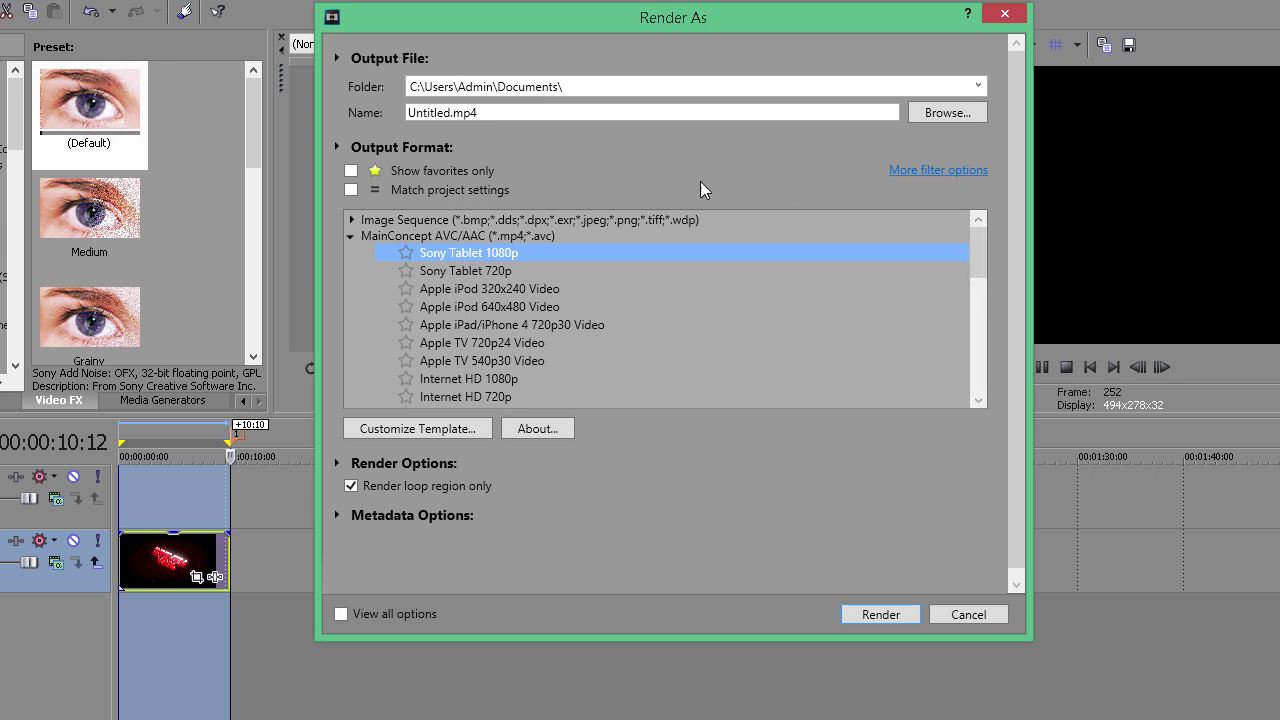
Star and select Internet HD 720p, then render to Untitled.mp4, overwriting the existing file
{"action": "left_click", "coordinate": [351, 171]}
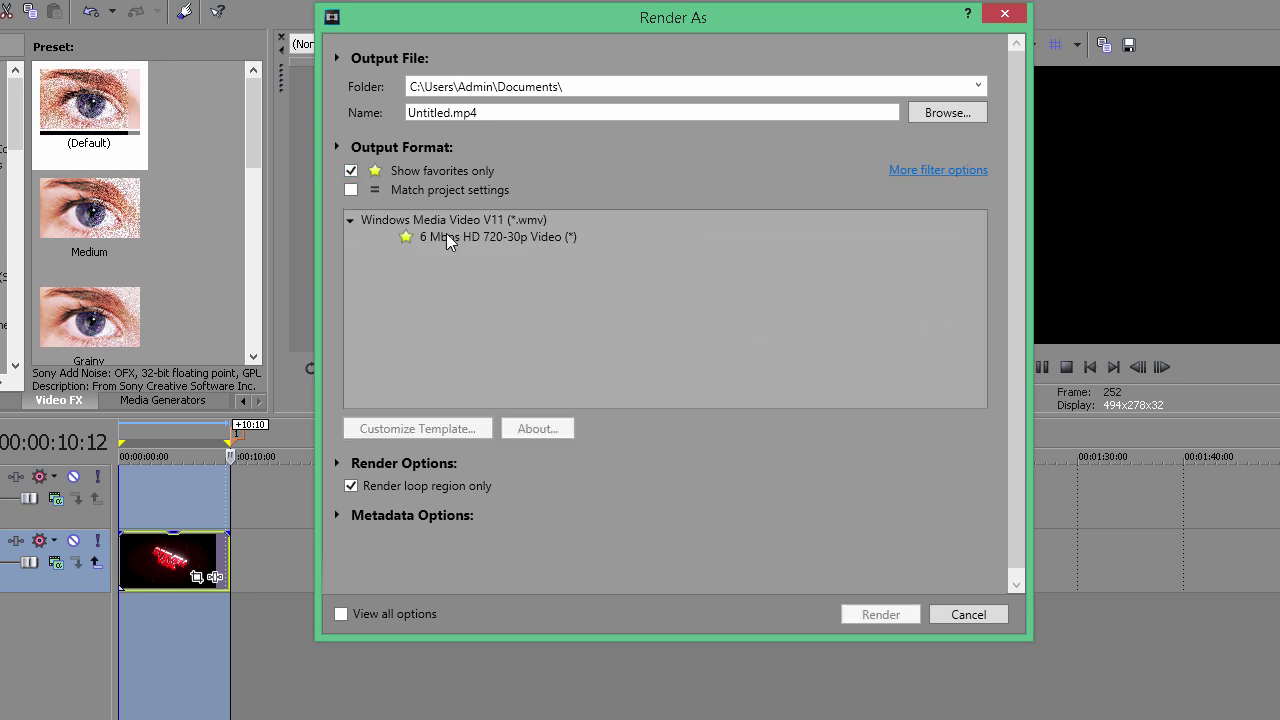
{"action": "left_click", "coordinate": [348, 168]}
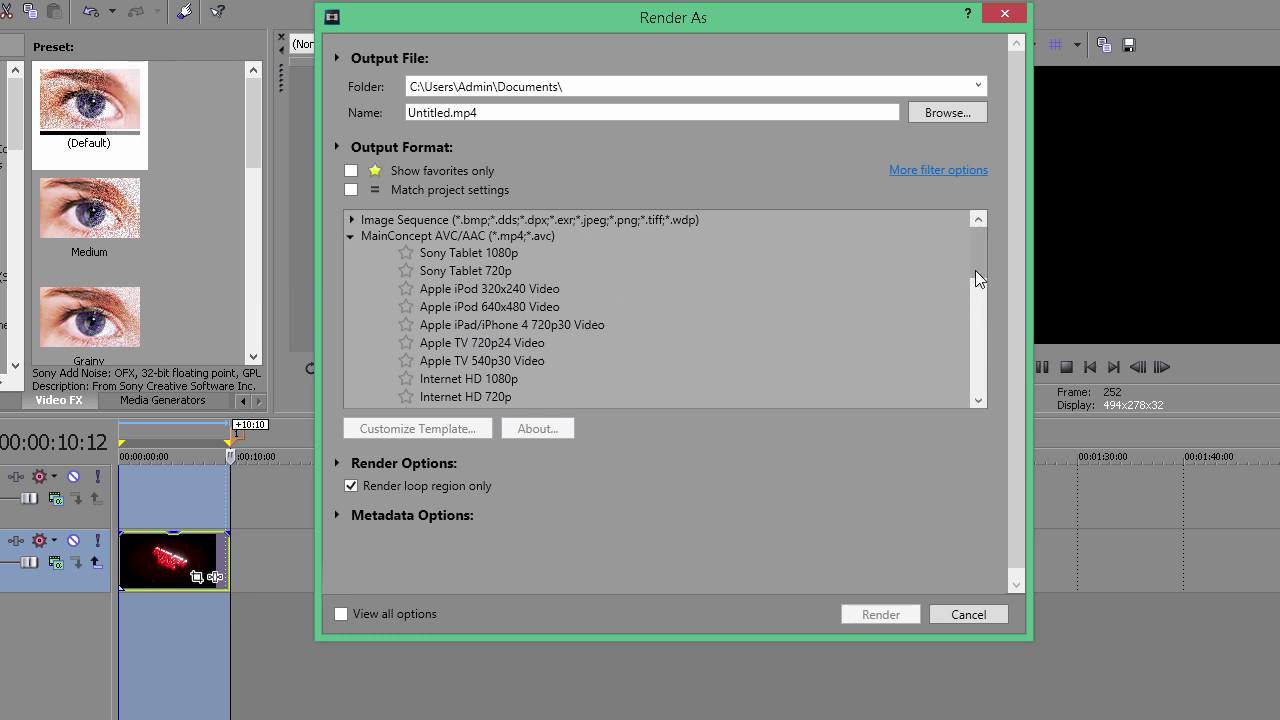
{"action": "scroll", "coordinate": [975, 271], "scroll_direction": "down", "scroll_amount": 2}
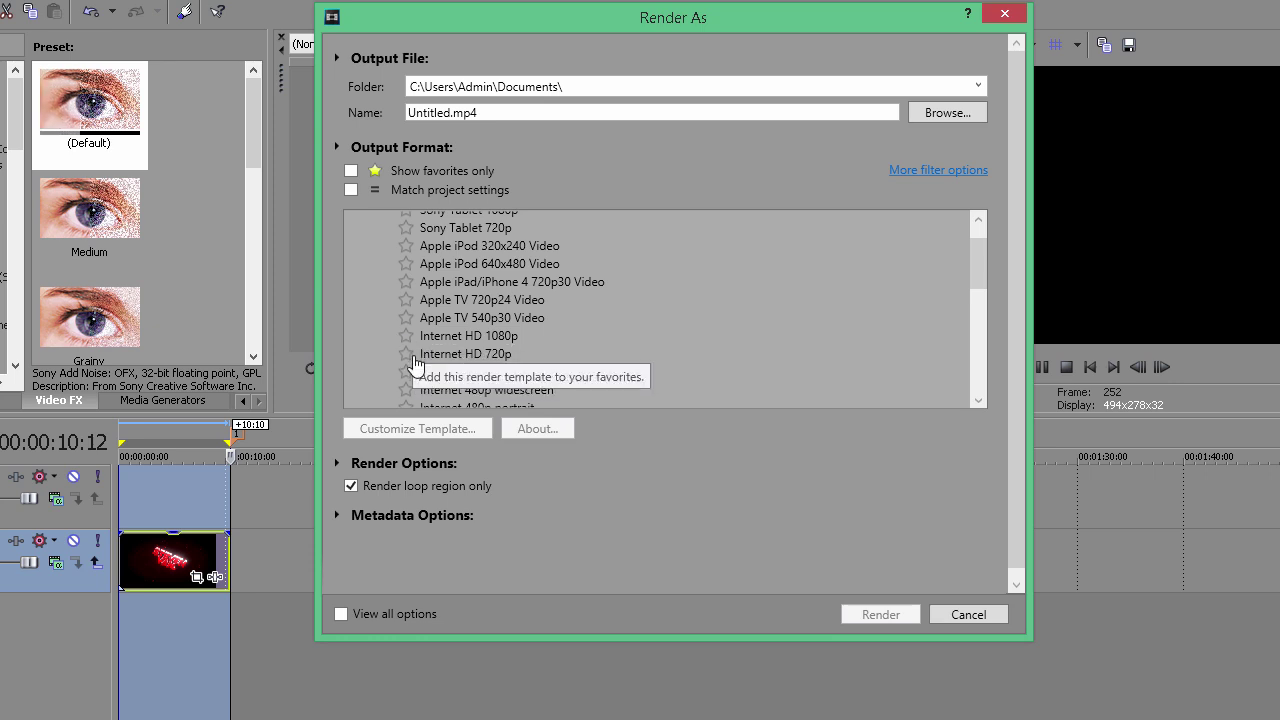
{"action": "left_click", "coordinate": [405, 353]}
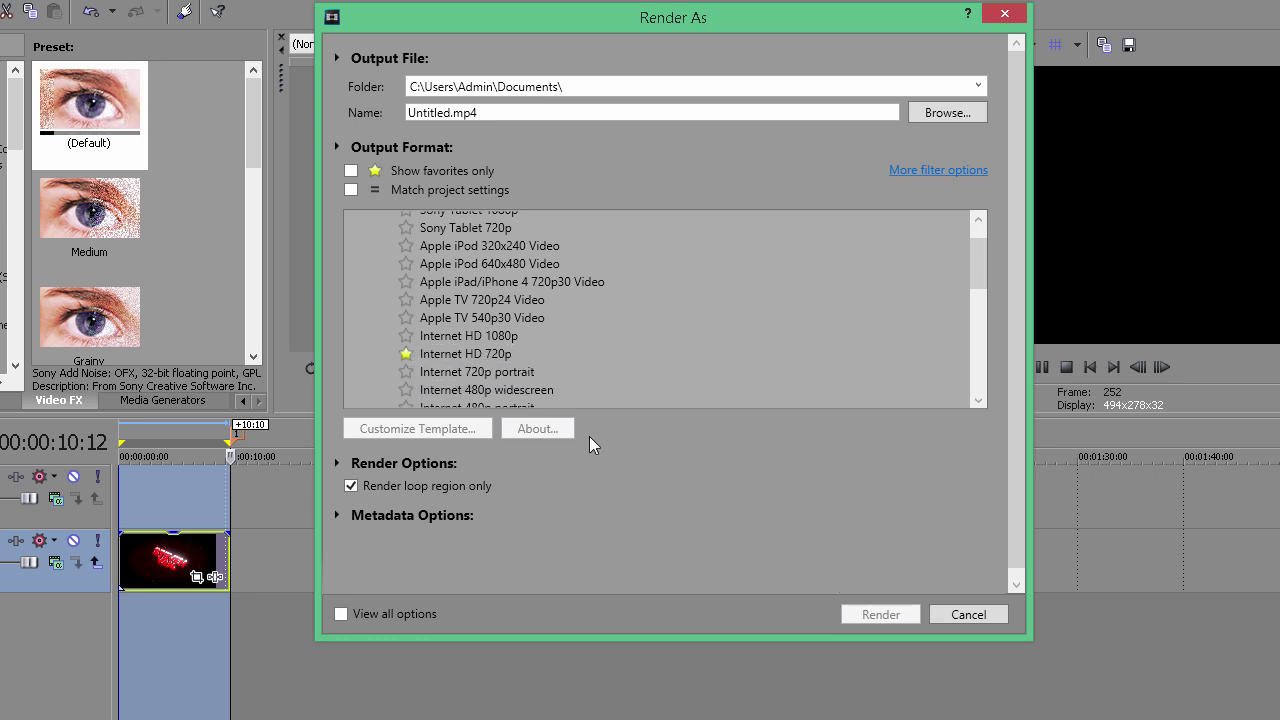
{"action": "left_click", "coordinate": [442, 355]}
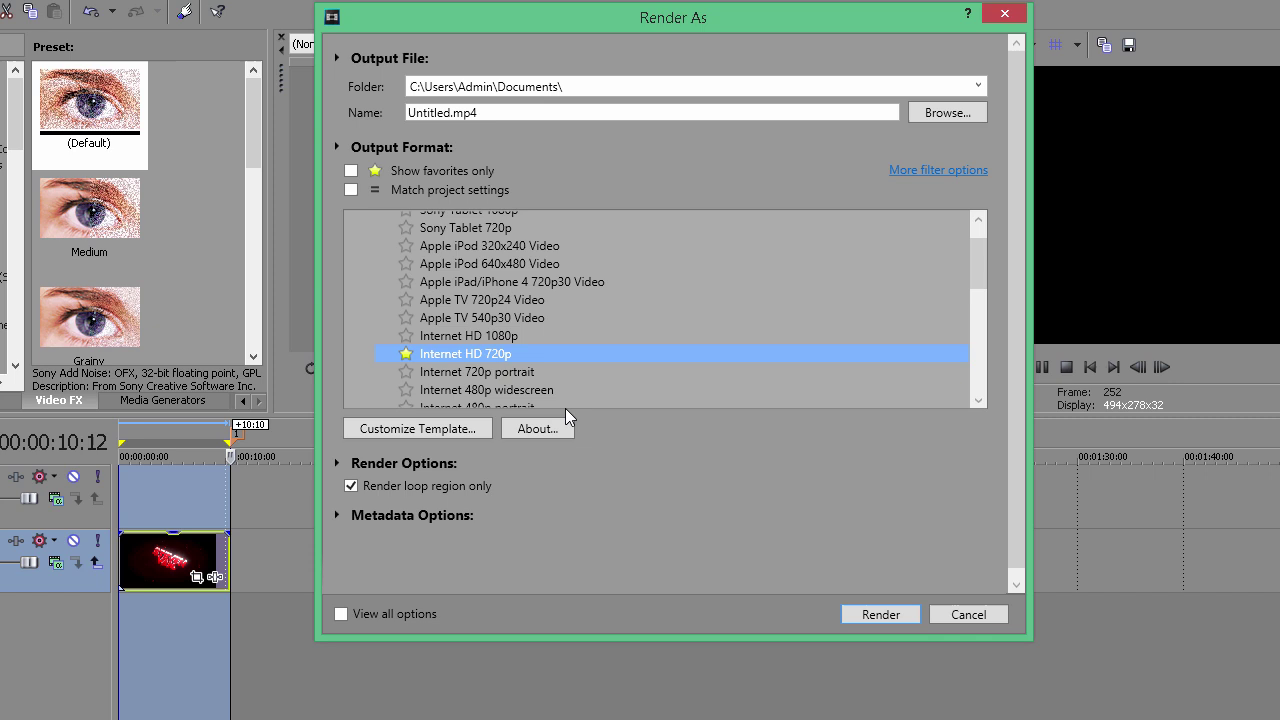
{"action": "left_click", "coordinate": [878, 616]}
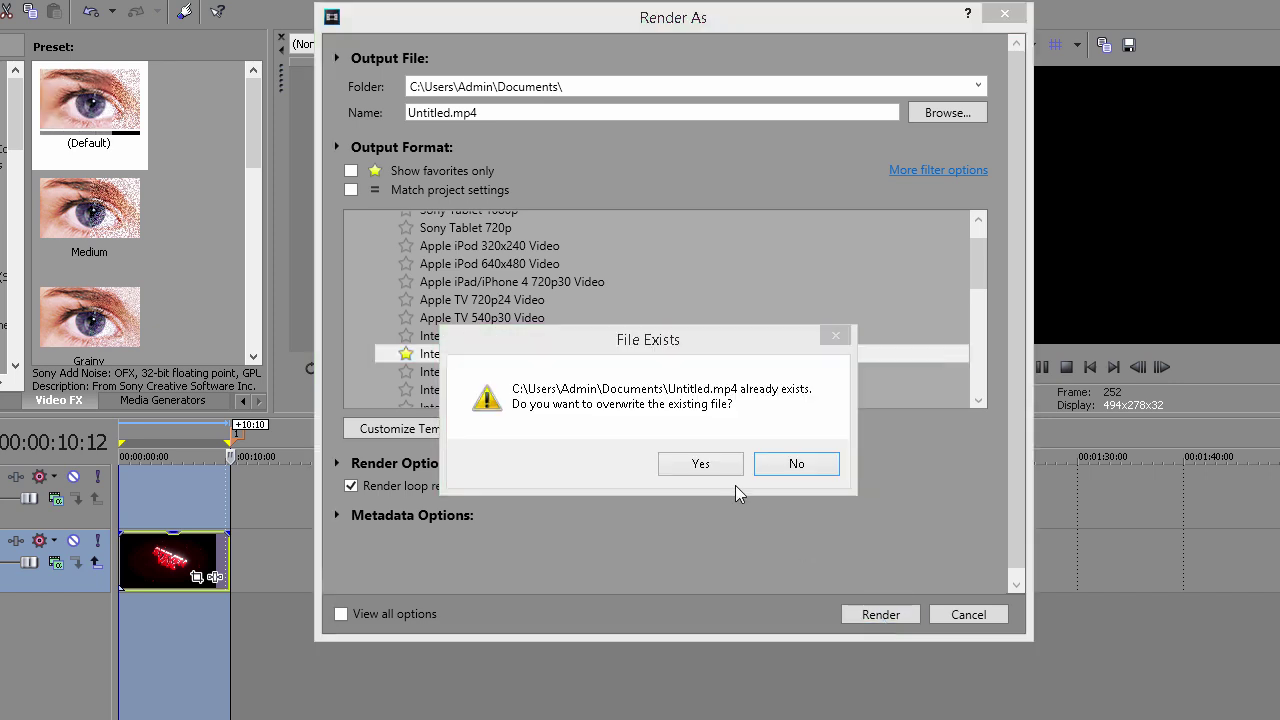
{"action": "left_click", "coordinate": [694, 465]}
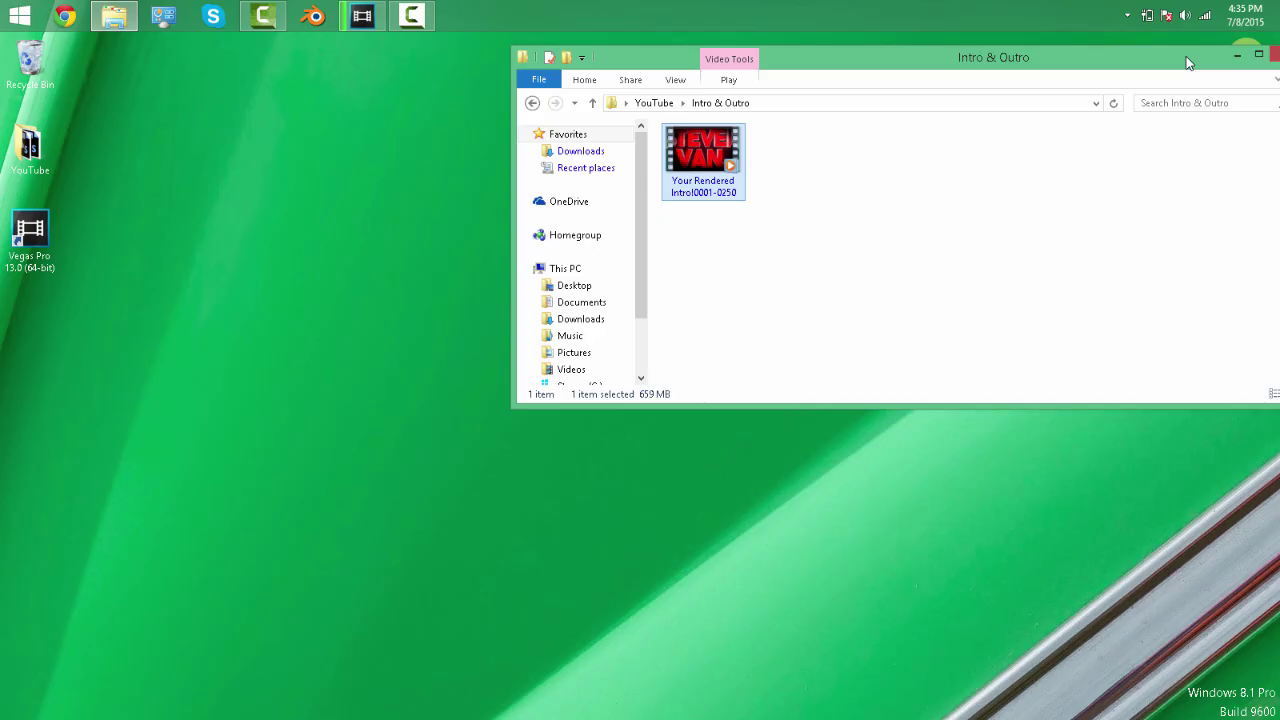